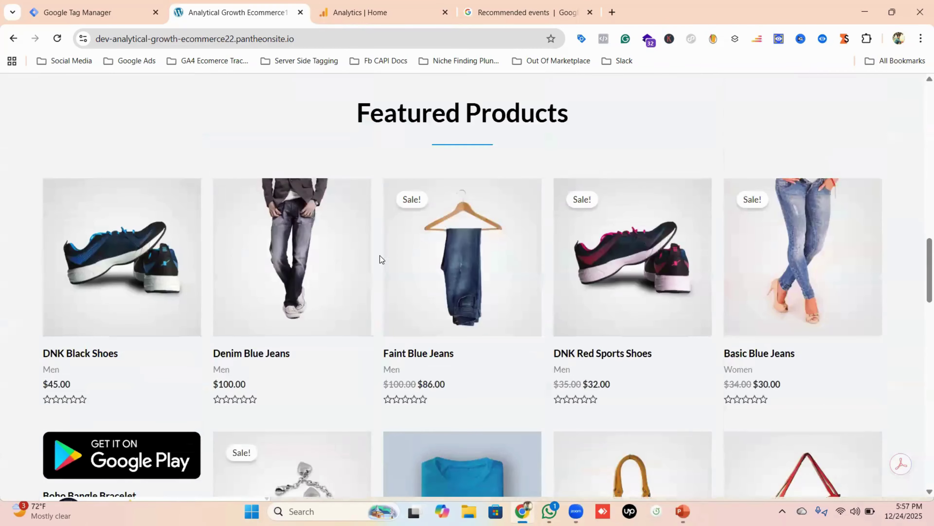
Step: Open the Faint Blue Jeans product from the featured products and add one to the cart
scroll(463, 217, down, 1)
scroll(463, 217, down, 2)
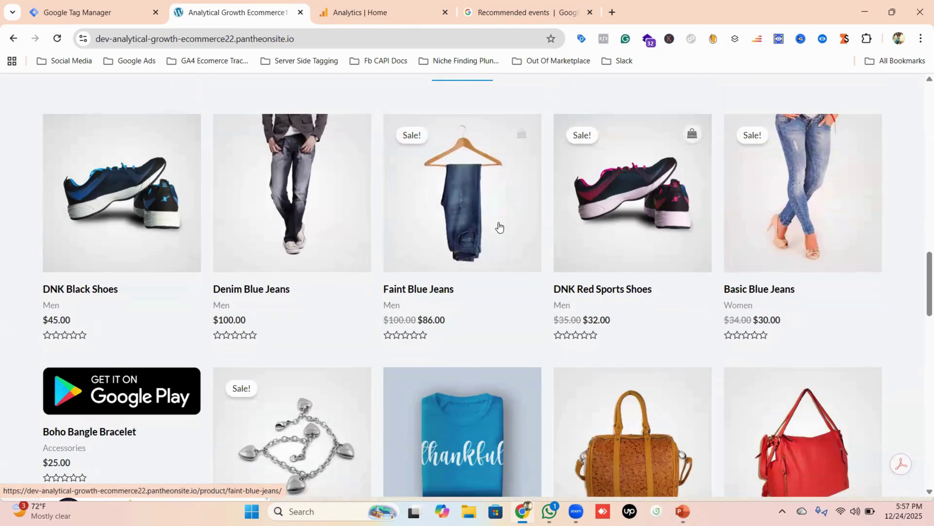
click(456, 219)
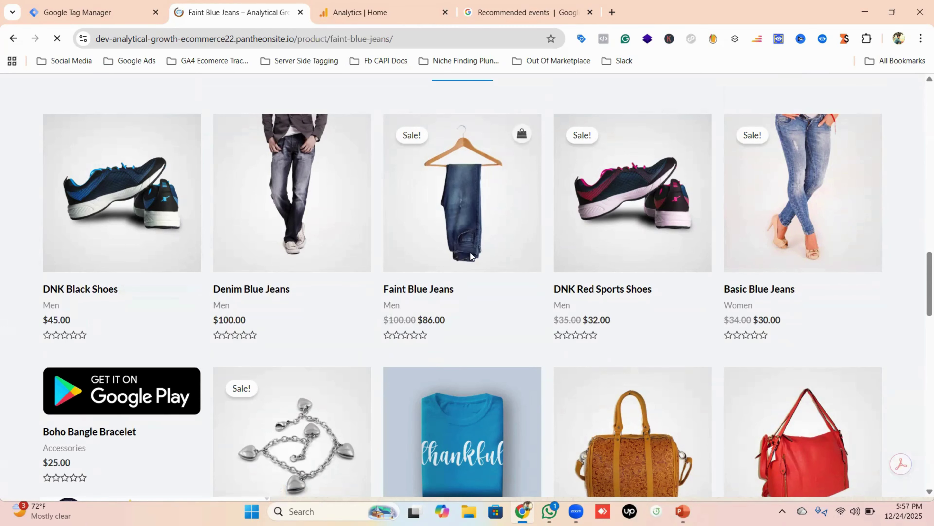
scroll(589, 258, down, 3)
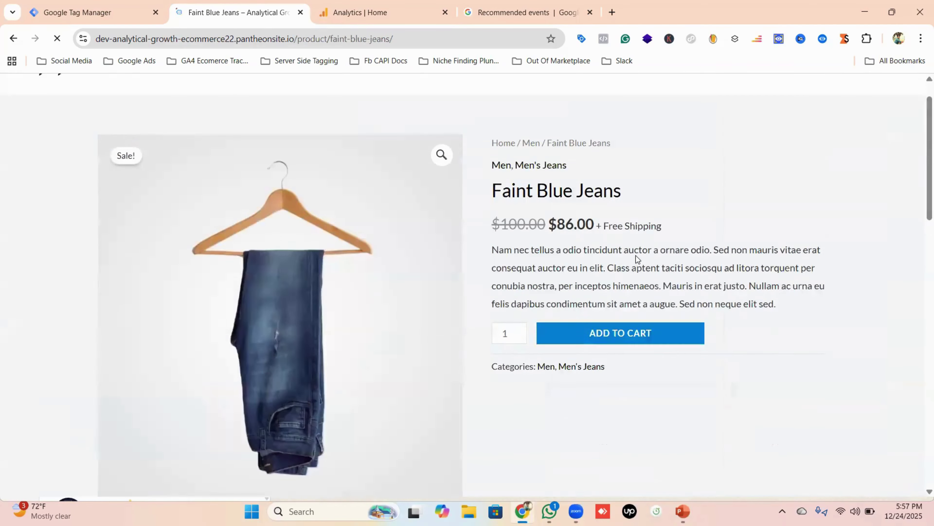
scroll(662, 283, up, 3)
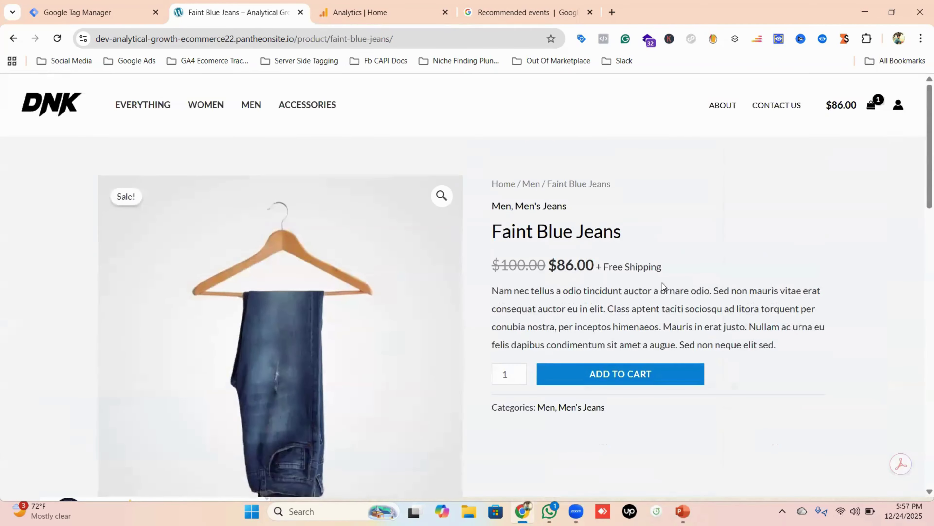
scroll(664, 282, down, 2)
click(610, 310)
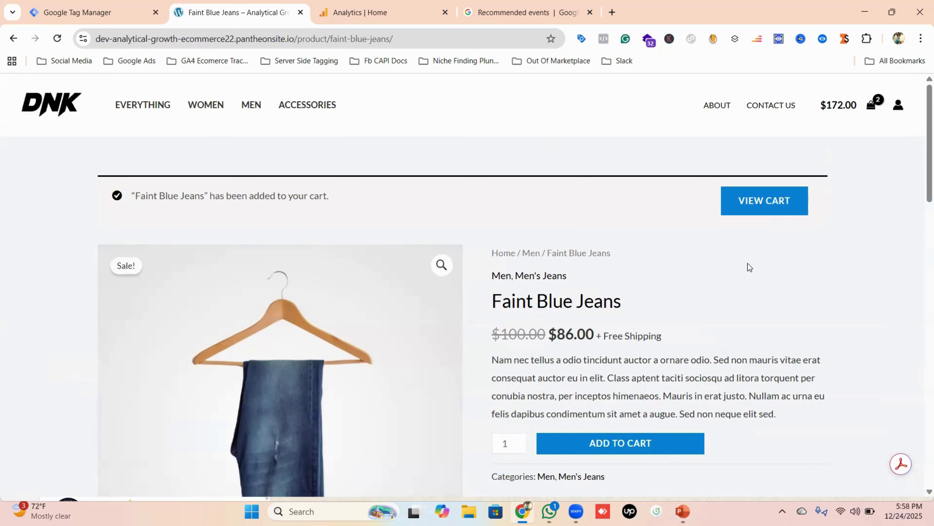
Step: Switch to the Google Analytics recommended events documentation and dismiss the experience survey and premium upgrade pop-ups
click(524, 12)
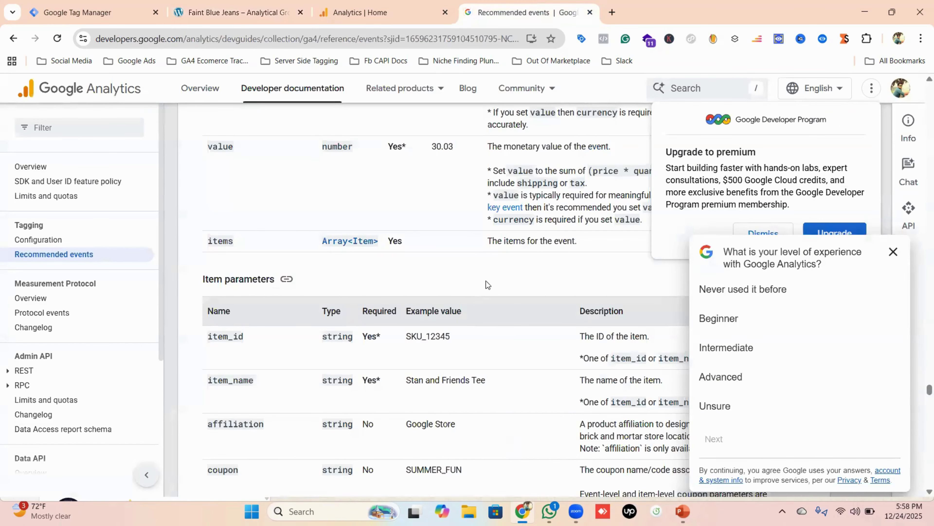
click(894, 251)
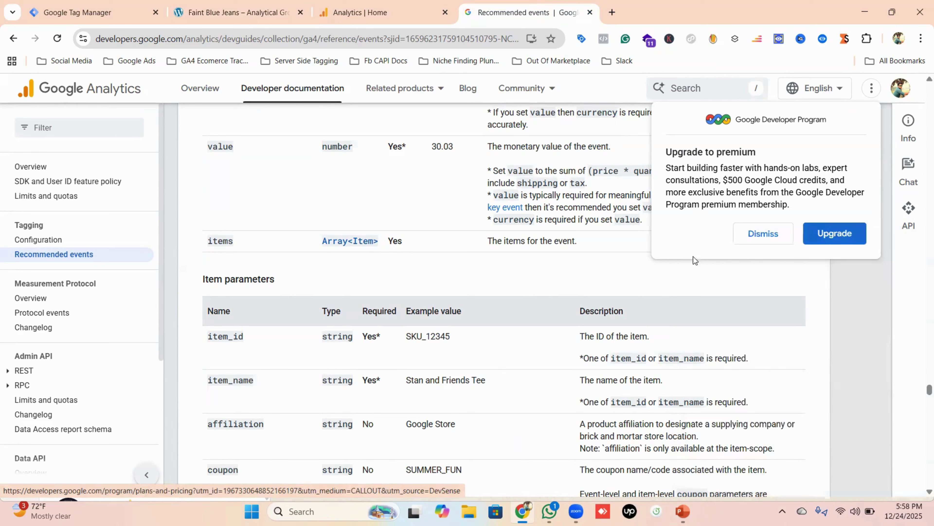
click(770, 238)
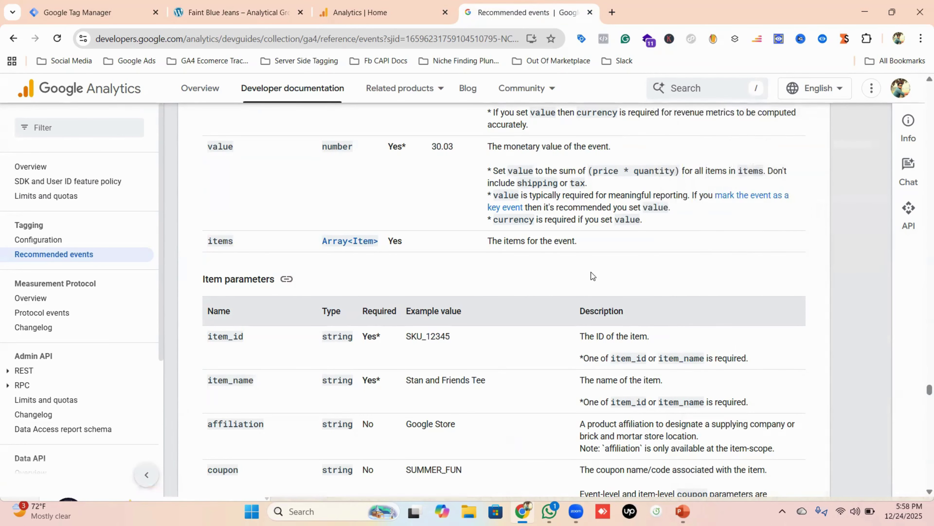
Step: Examine the view_cart event's description, event parameters and item parameters in the reference
scroll(591, 271, up, 5)
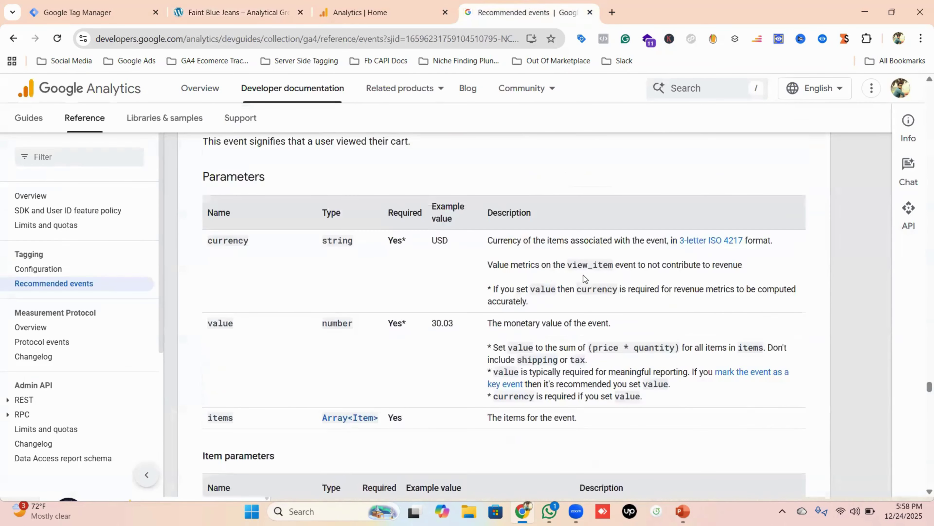
scroll(583, 275, up, 3)
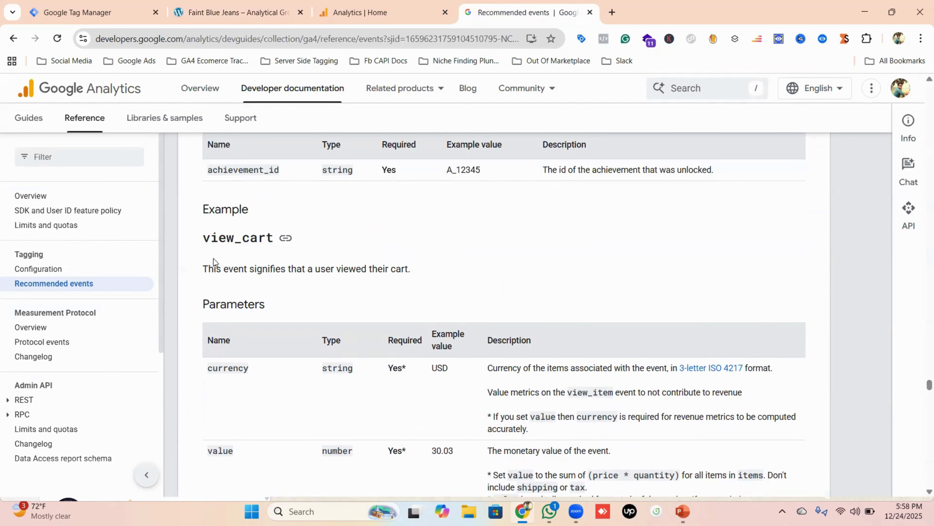
scroll(411, 244, down, 3)
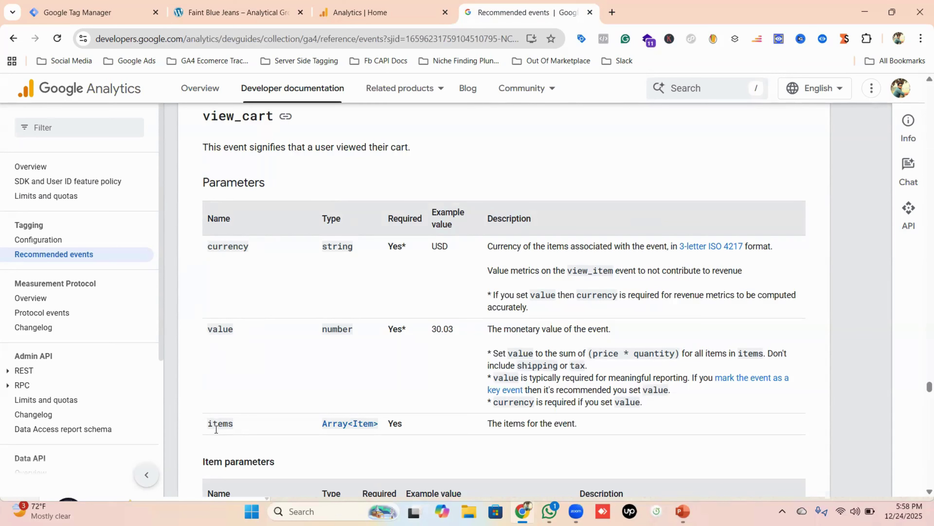
scroll(422, 380, down, 5)
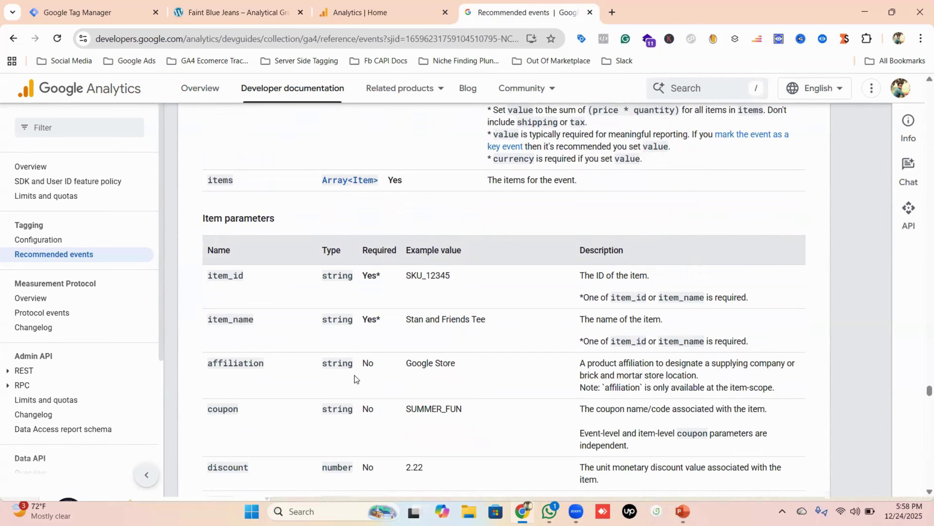
scroll(354, 376, down, 2)
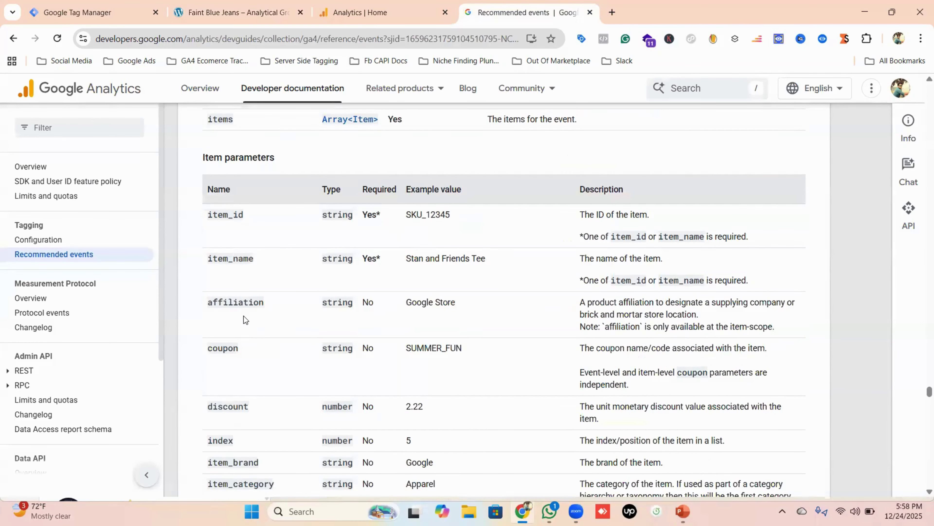
scroll(294, 328, down, 2)
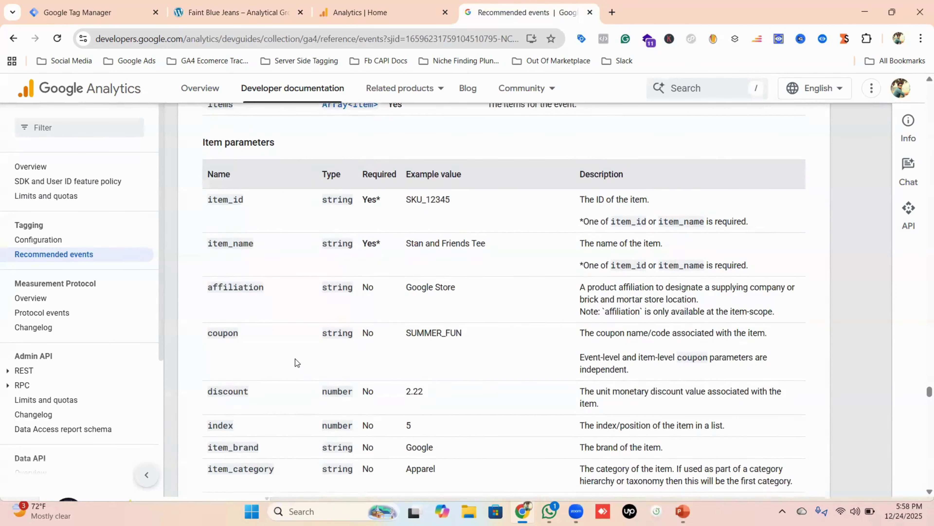
scroll(283, 348, down, 4)
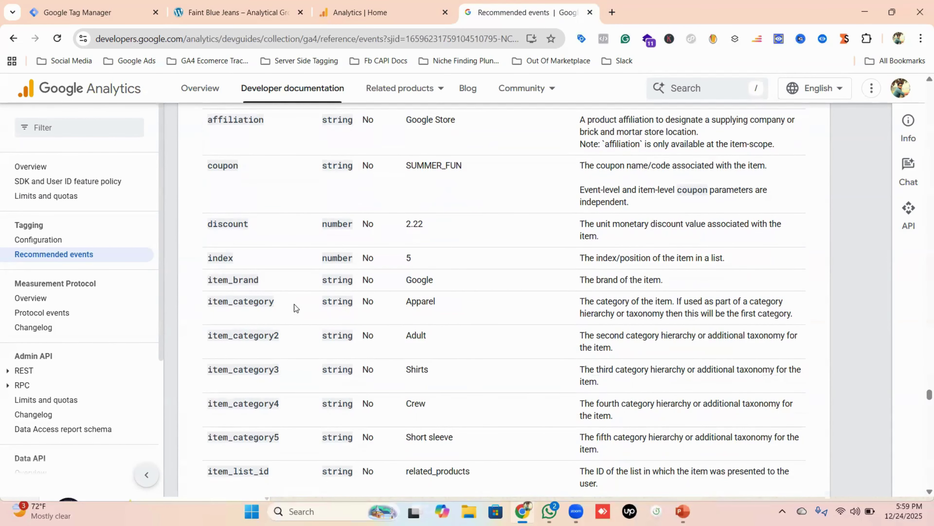
scroll(315, 338, up, 4)
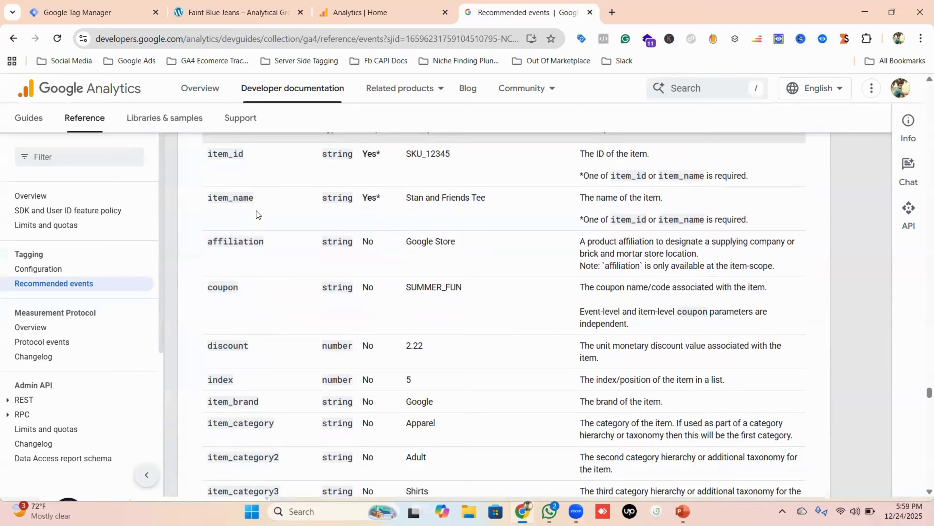
scroll(256, 214, up, 2)
scroll(294, 327, down, 8)
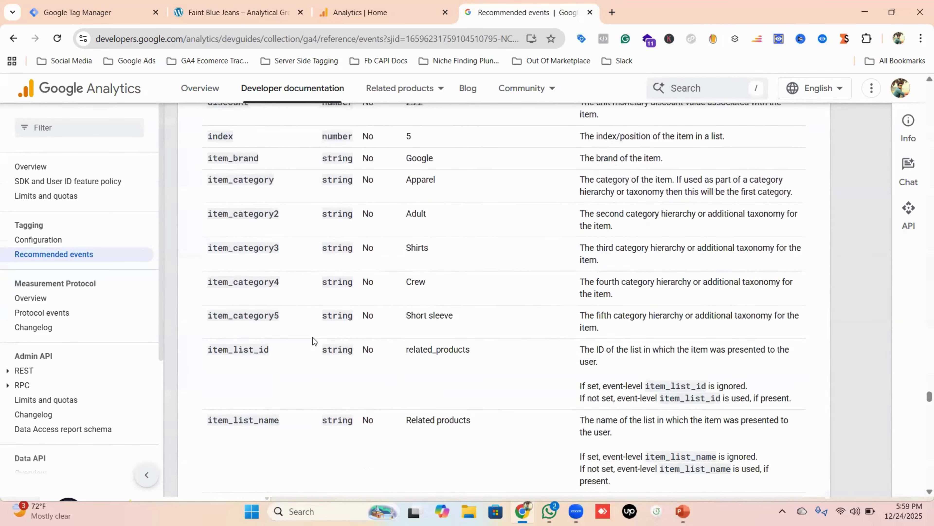
scroll(313, 337, down, 7)
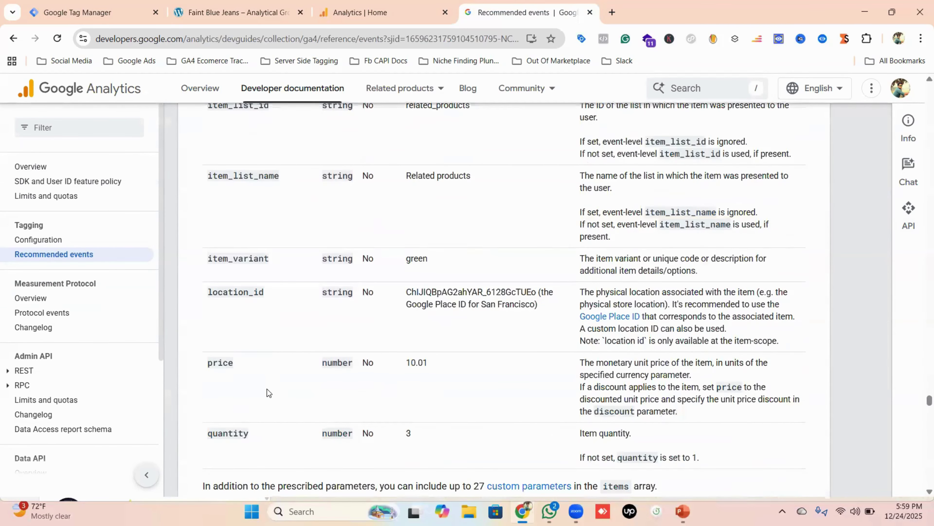
scroll(266, 398, down, 2)
scroll(375, 366, down, 4)
scroll(375, 367, up, 7)
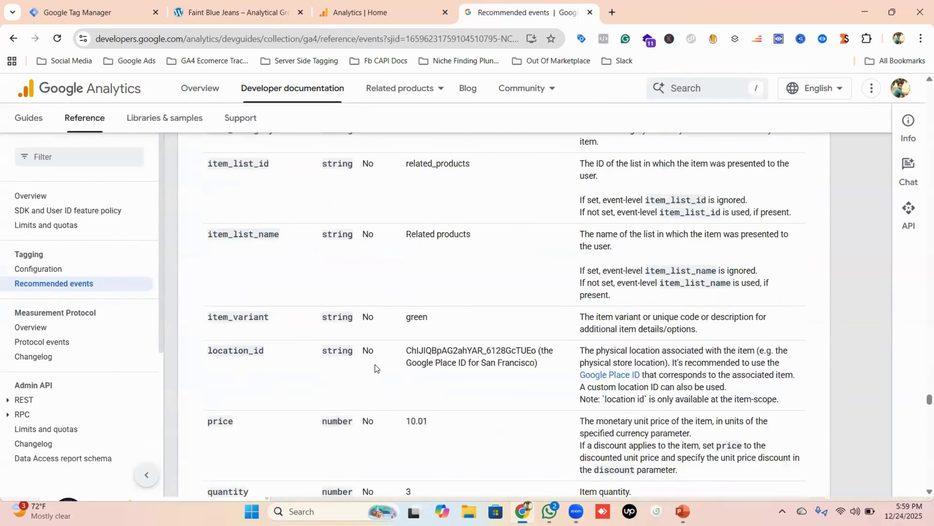
scroll(375, 364, up, 3)
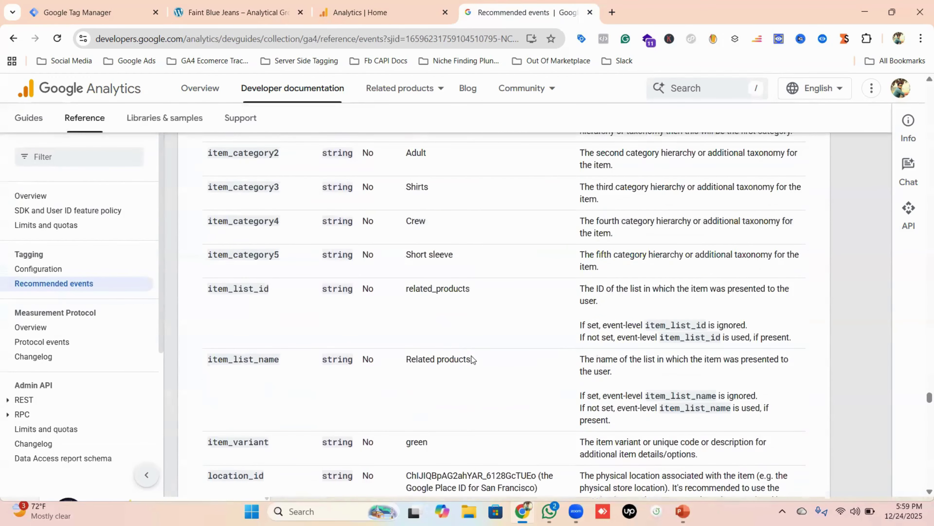
Step: Switch to Google Tag Manager and check the workspace's variables and tags lists
click(105, 12)
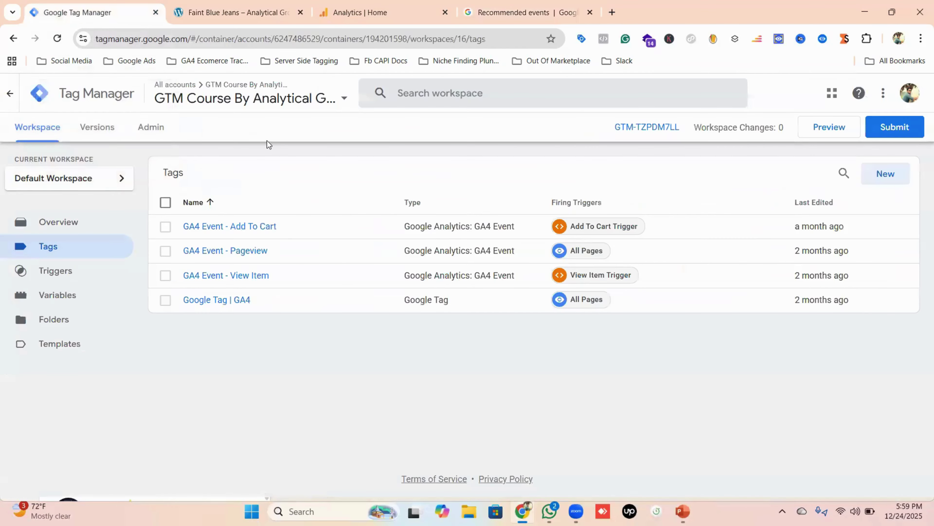
click(70, 299)
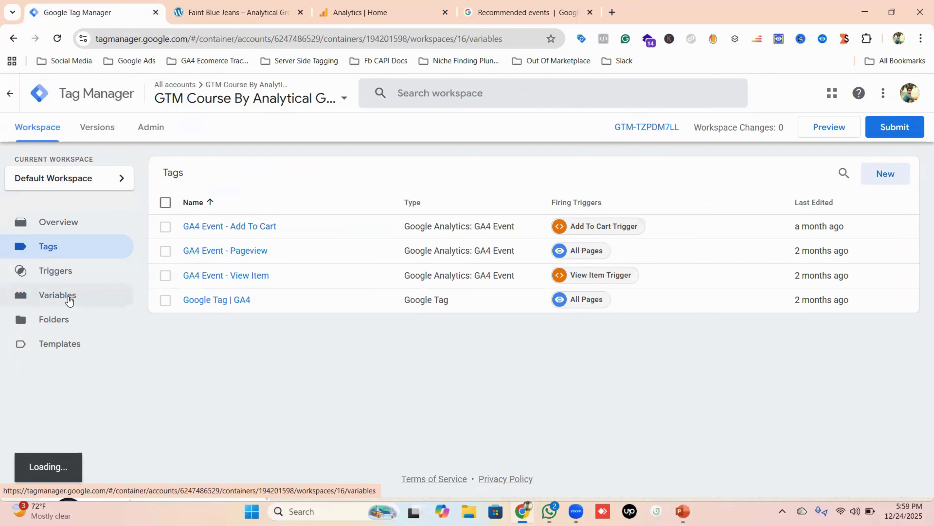
click(55, 245)
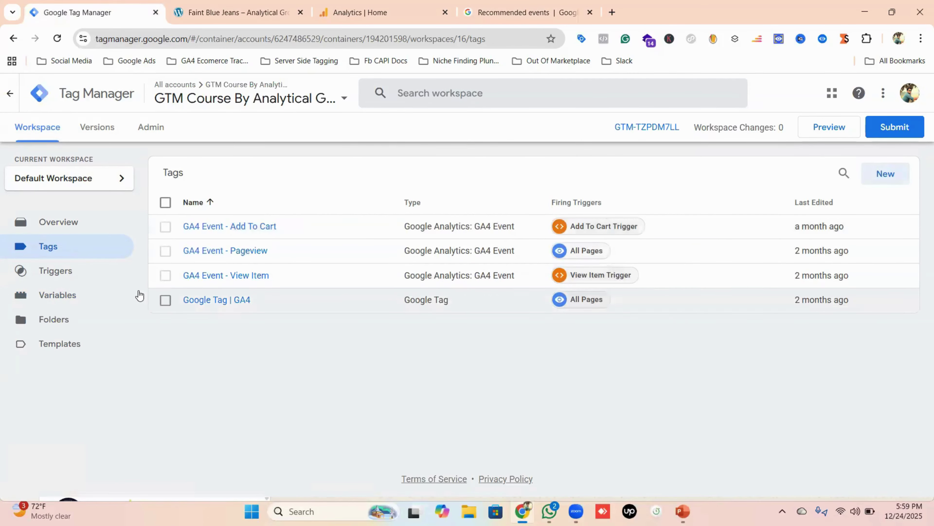
click(69, 295)
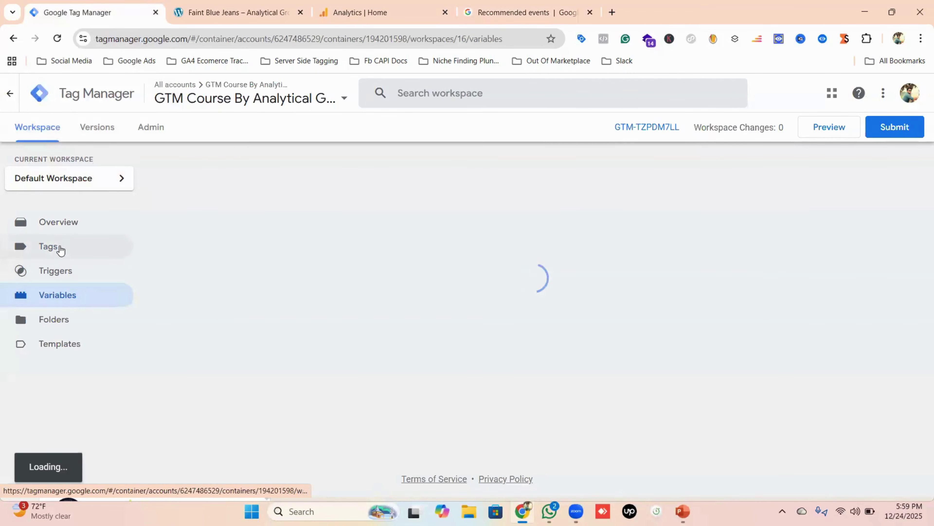
click(59, 247)
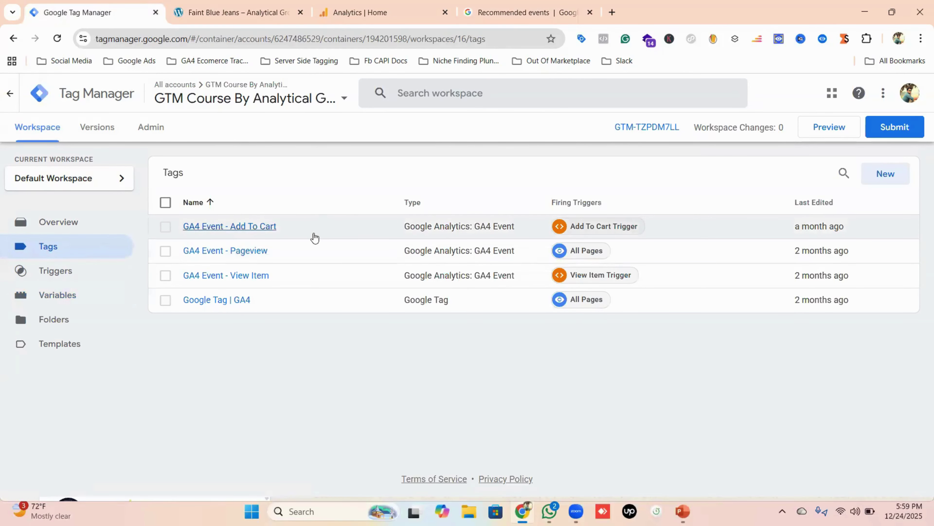
click(823, 133)
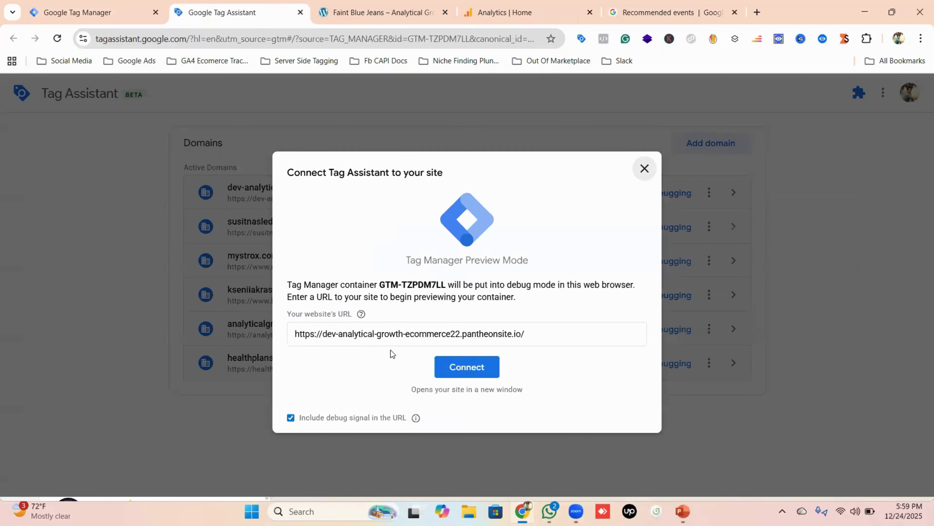
click(469, 367)
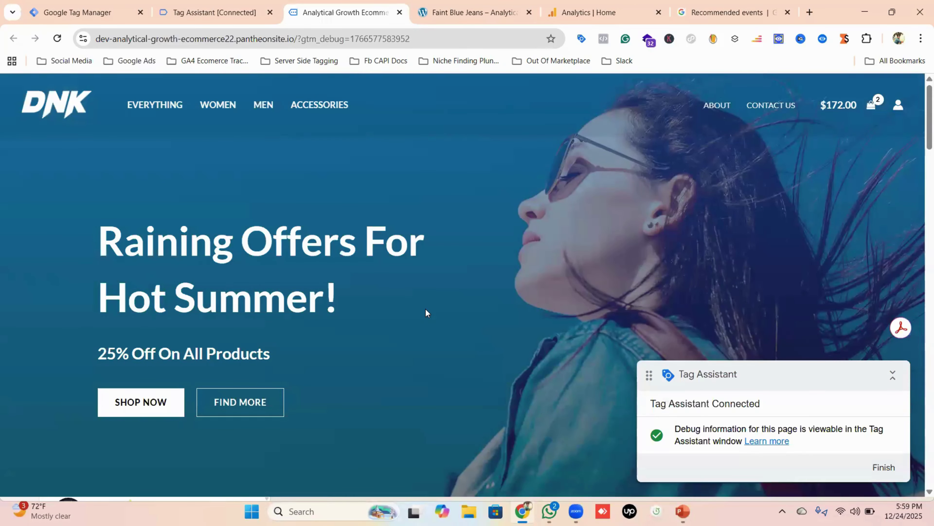
Step: Add one Denim Blue Jeans to the cart from its product page in the debugged store, and view the cart
scroll(426, 309, down, 5)
scroll(425, 309, down, 15)
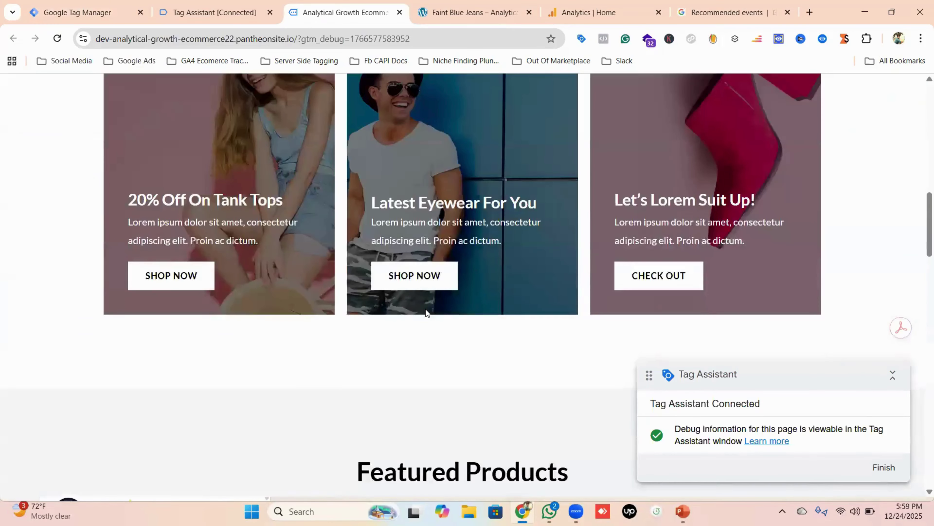
scroll(426, 311, down, 6)
scroll(425, 313, up, 3)
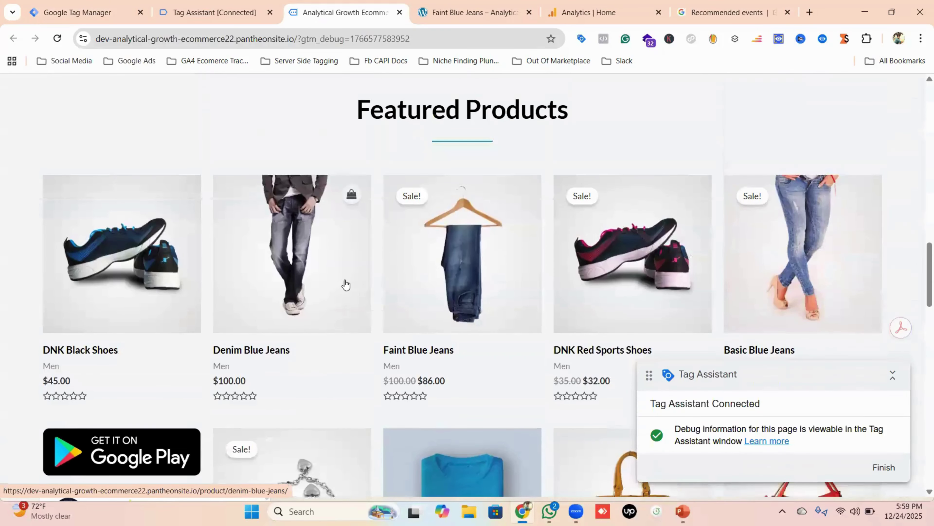
click(280, 283)
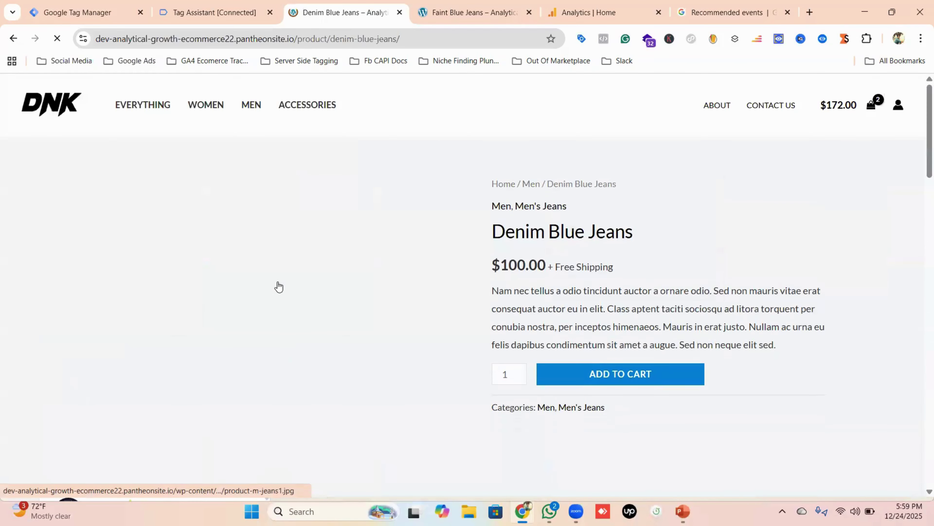
scroll(629, 280, down, 1)
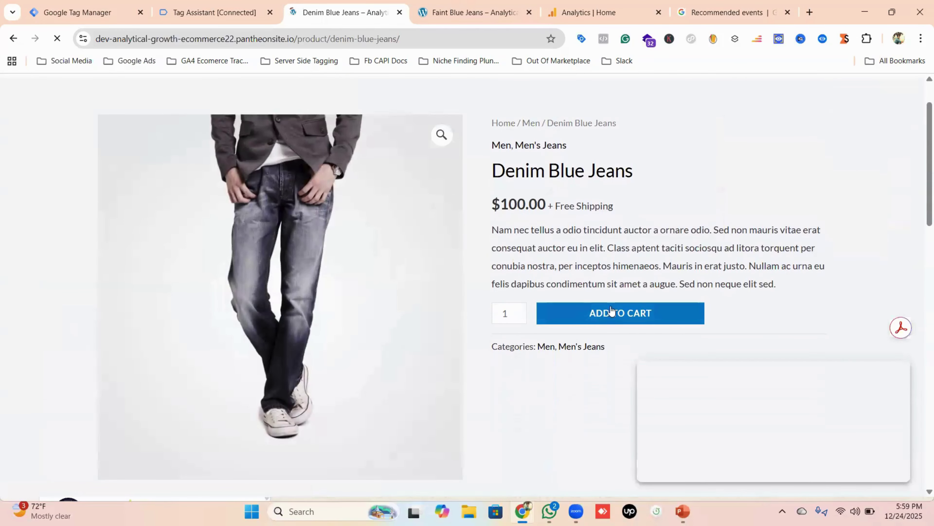
click(615, 317)
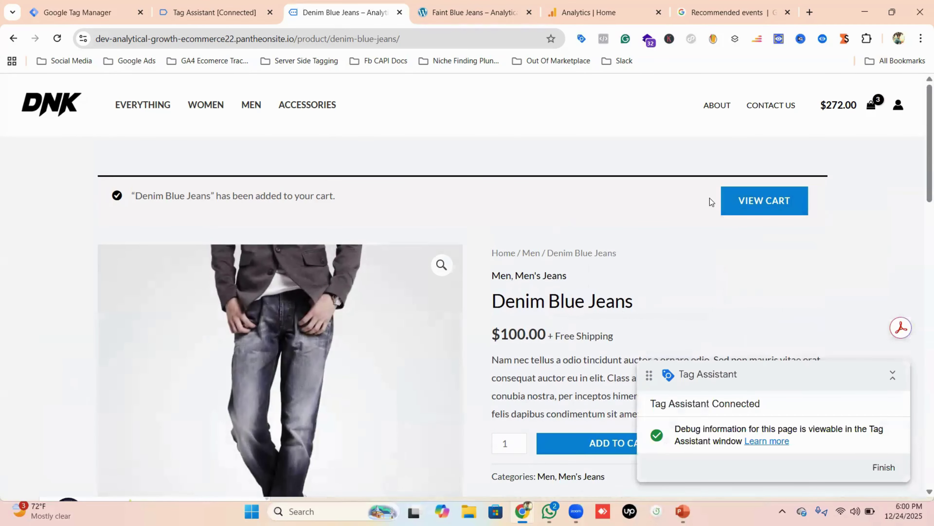
click(775, 200)
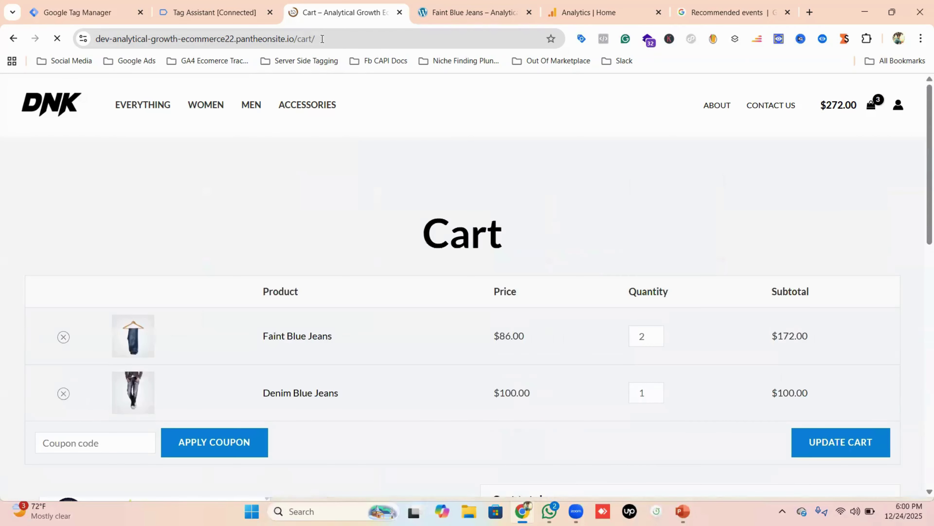
Step: Switch to Tag Assistant and inspect the data layer of the view_item event on the Denim Blue Jeans page
click(246, 15)
click(470, 302)
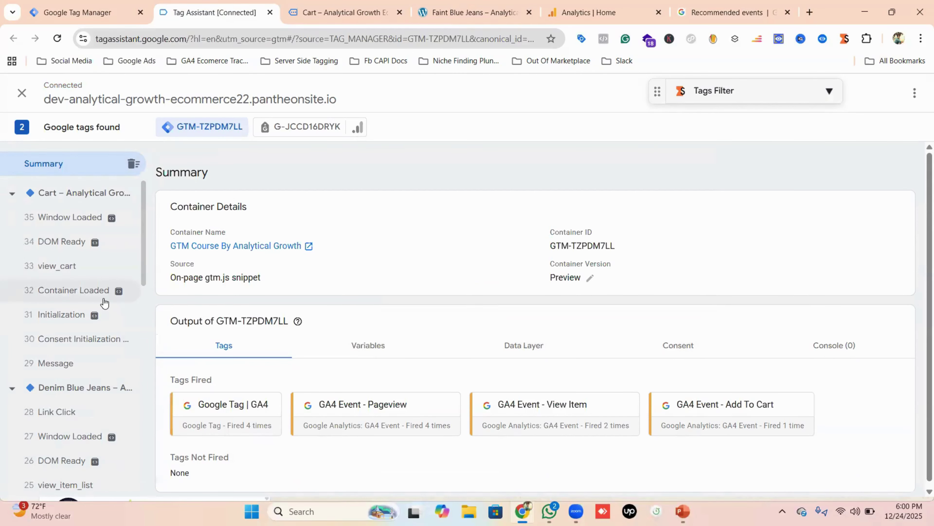
scroll(104, 303, down, 3)
scroll(136, 308, up, 2)
scroll(92, 317, down, 3)
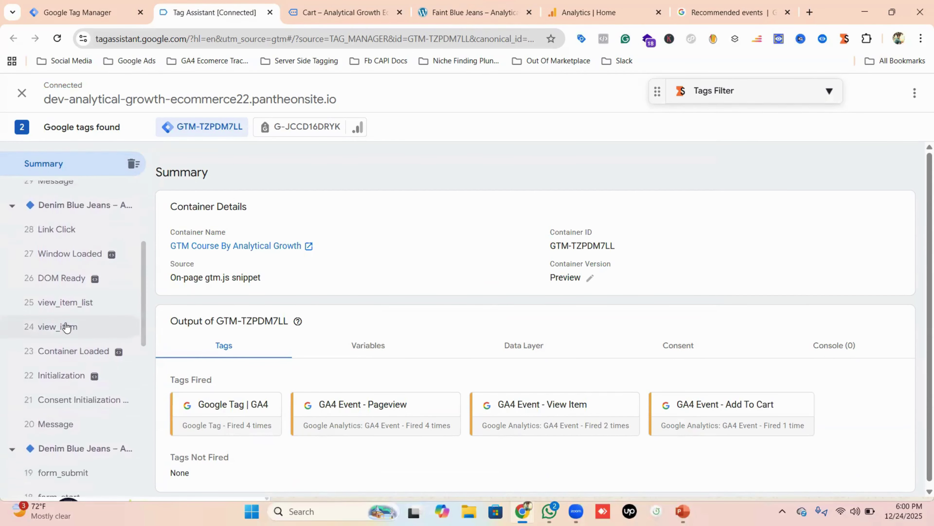
click(66, 326)
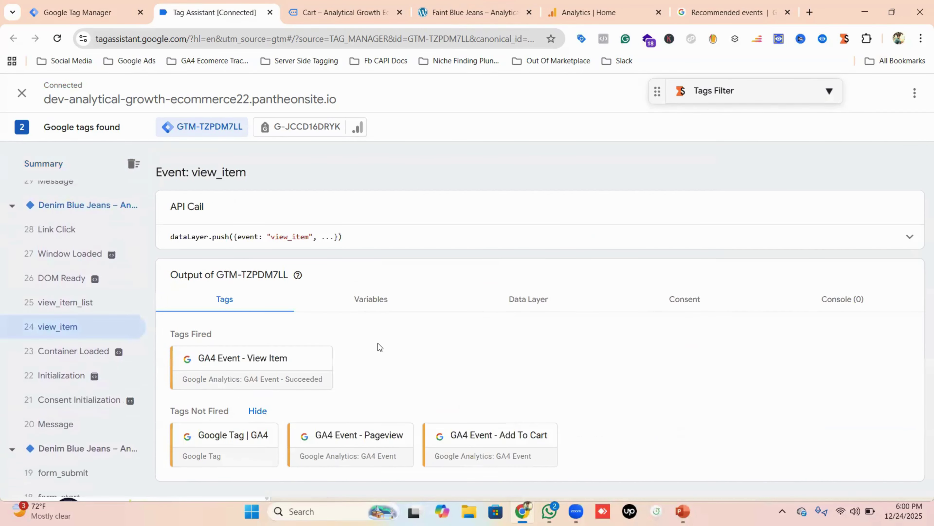
click(524, 299)
scroll(437, 364, down, 10)
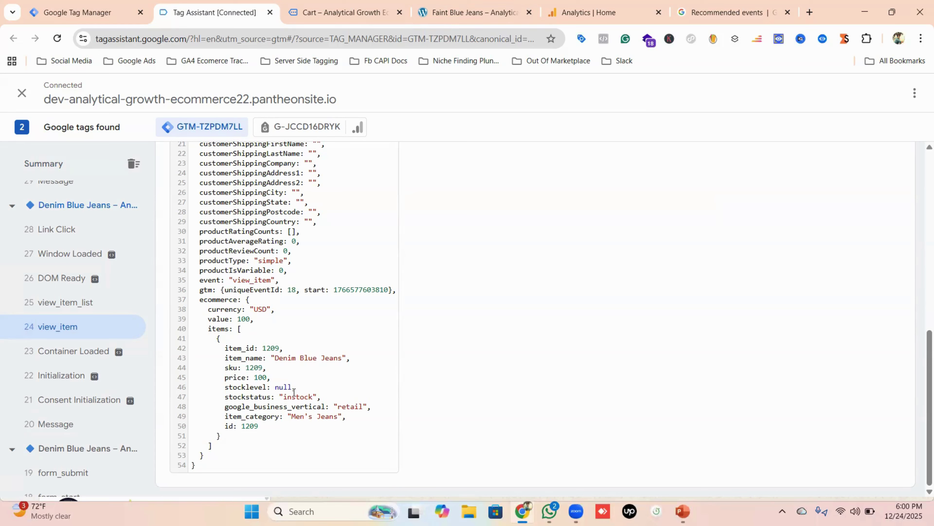
Step: Inspect the ecommerce object and its items in the data layer of the cart page's view_cart event
scroll(73, 291, up, 5)
click(71, 267)
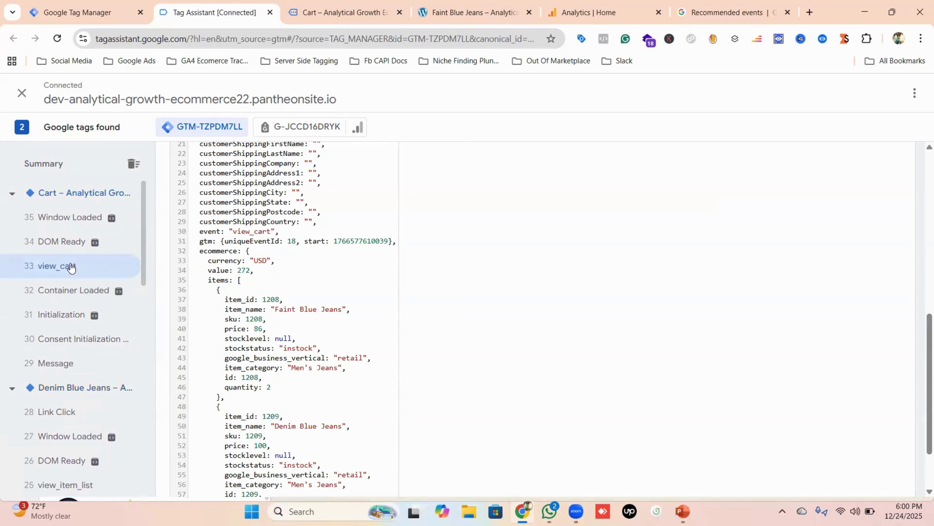
scroll(316, 323, down, 2)
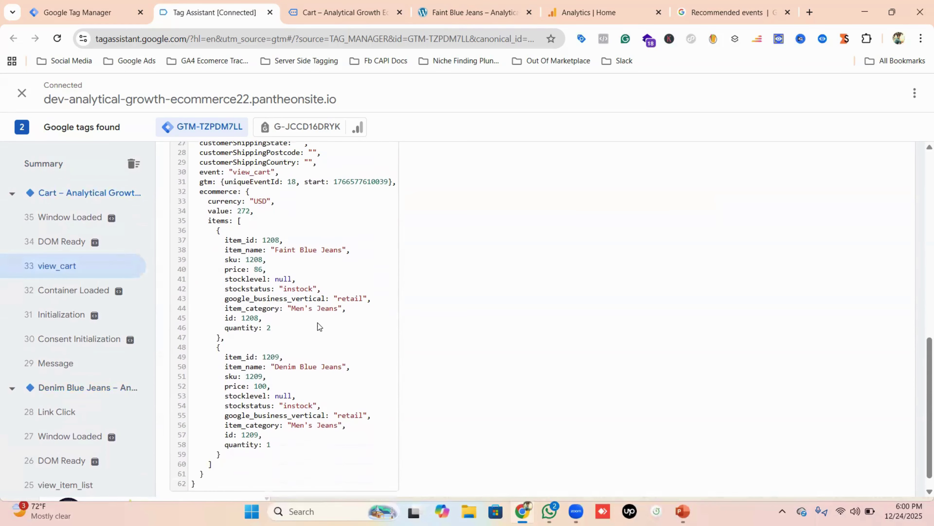
scroll(317, 323, up, 3)
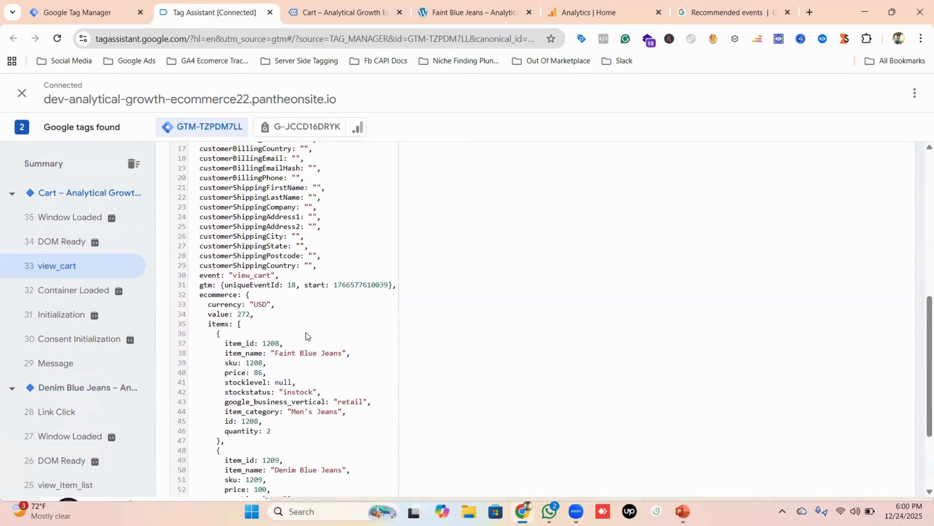
scroll(306, 336, down, 2)
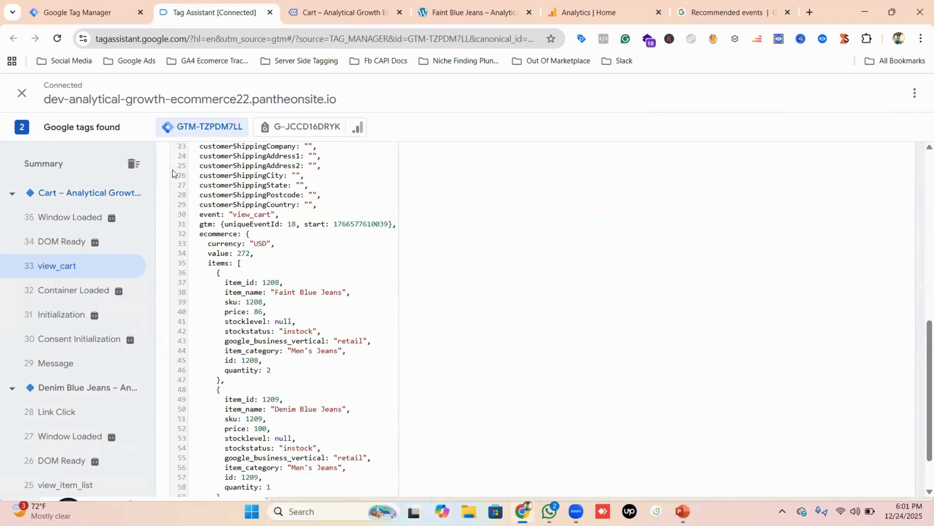
Step: Switch to Google Tag Manager and check the configurations of the DLV - Currency, DLV - Items and DLV - Value variables
click(79, 6)
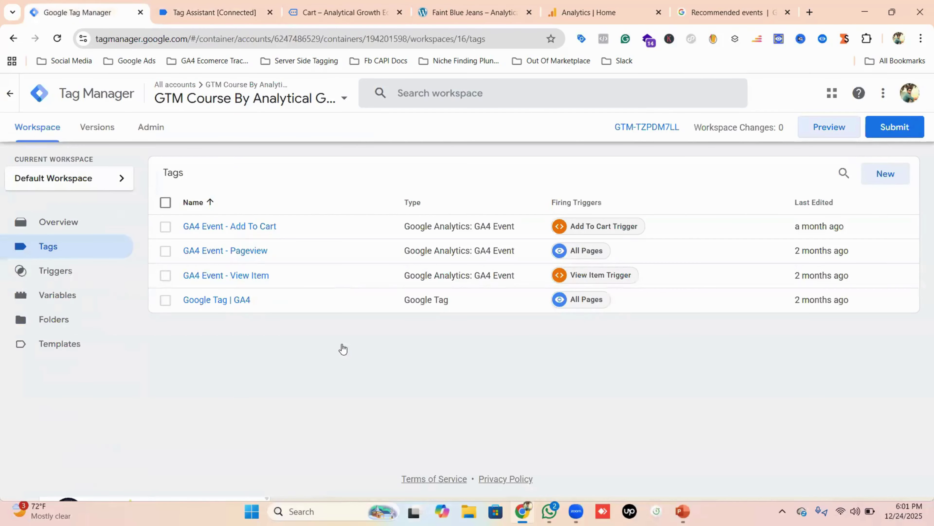
click(68, 296)
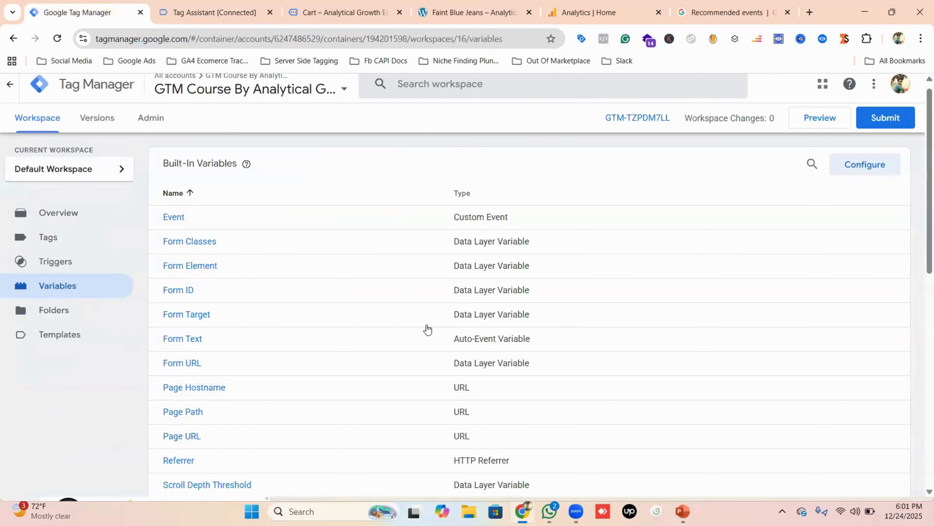
scroll(425, 327, down, 10)
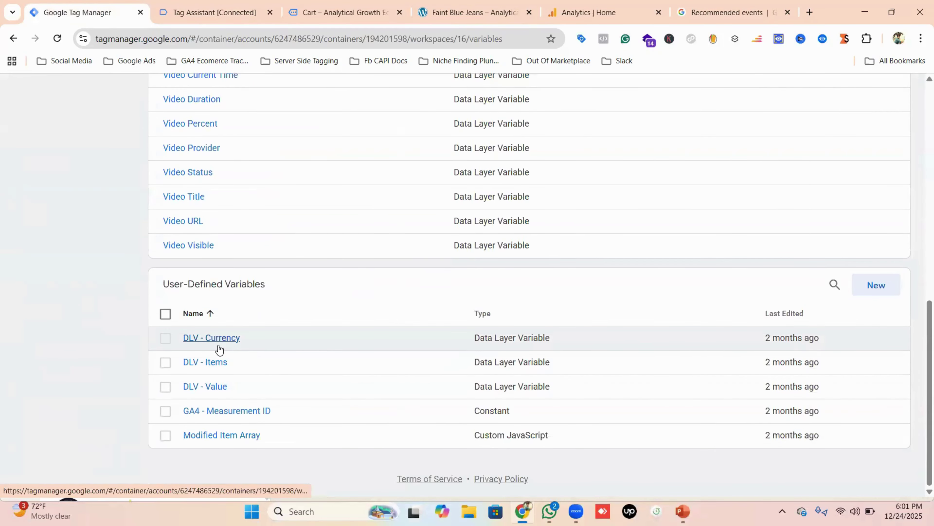
click(231, 339)
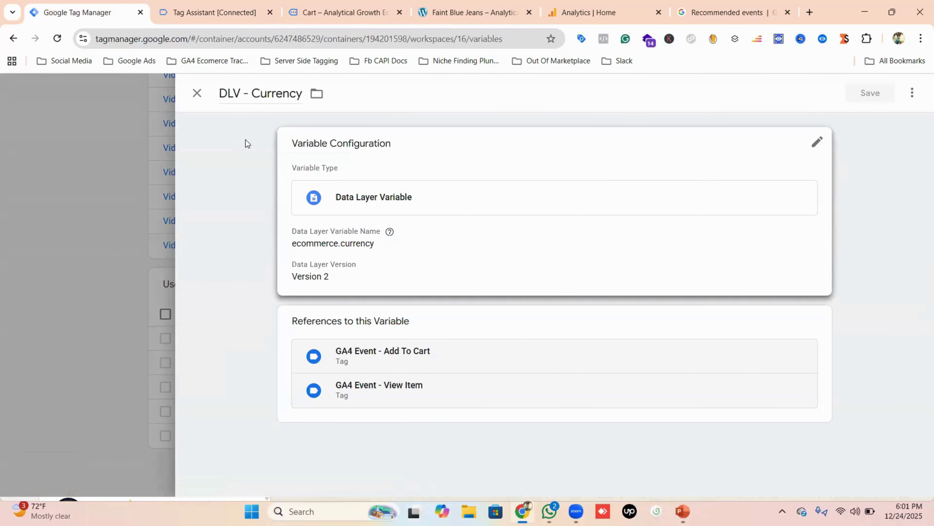
click(197, 93)
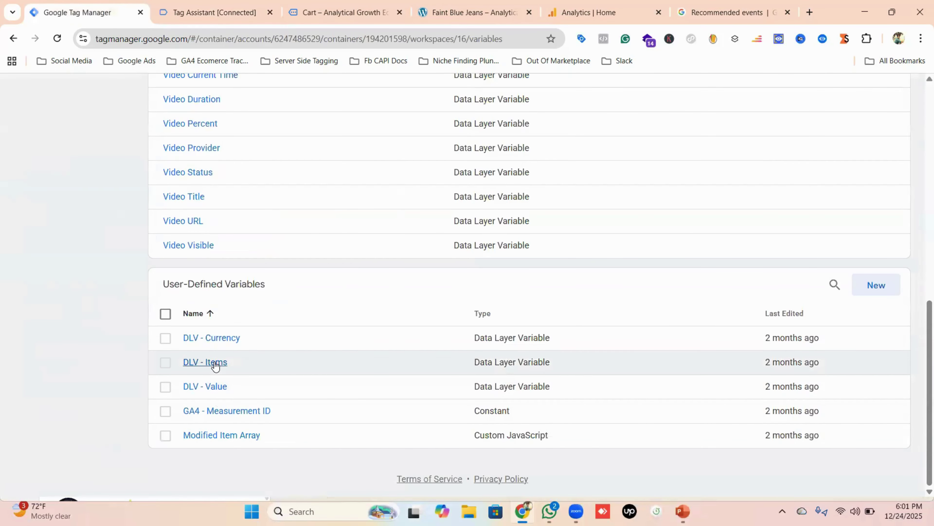
click(215, 361)
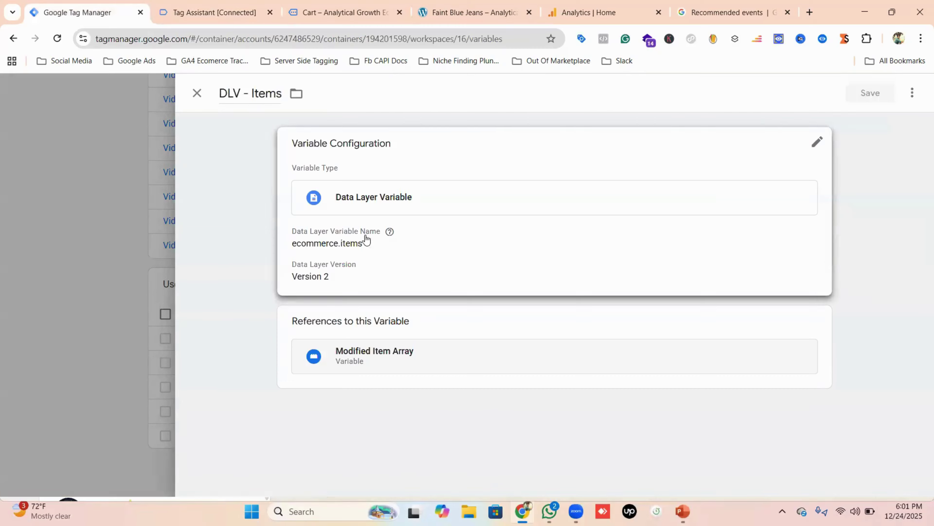
click(198, 94)
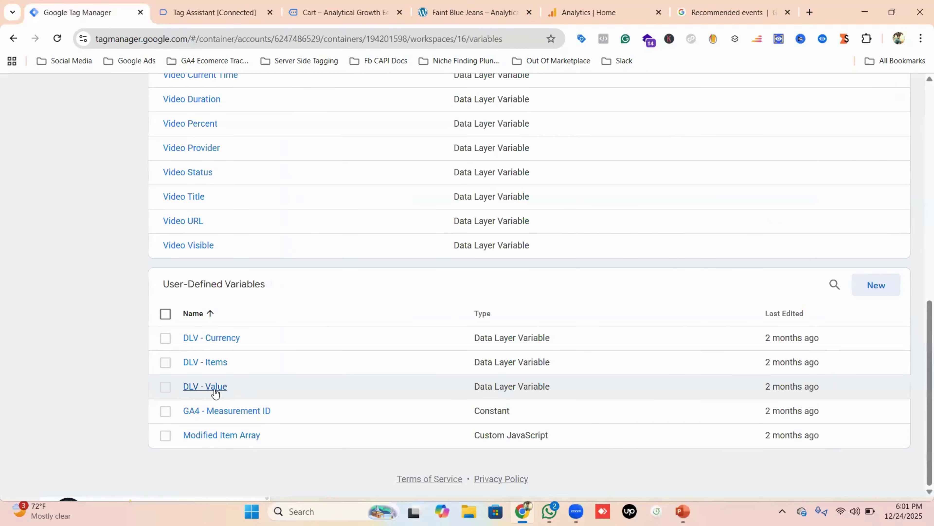
click(217, 386)
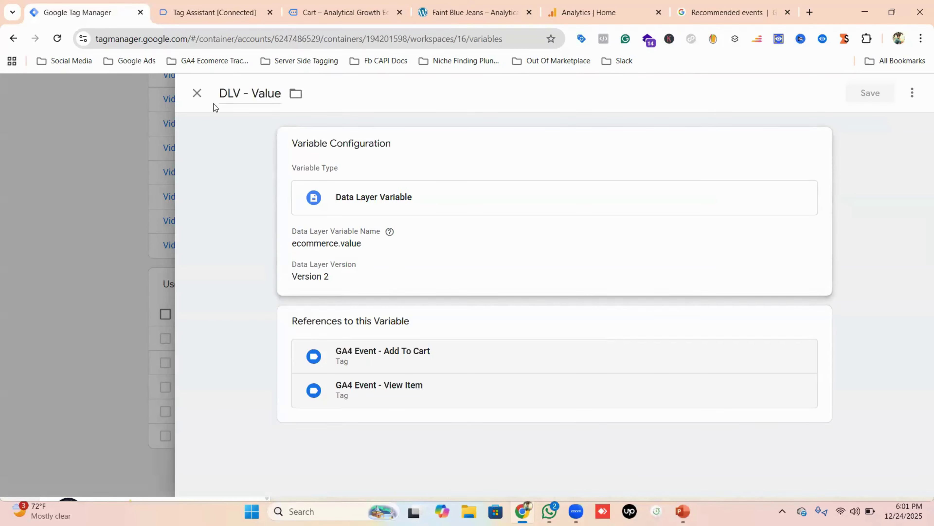
click(198, 93)
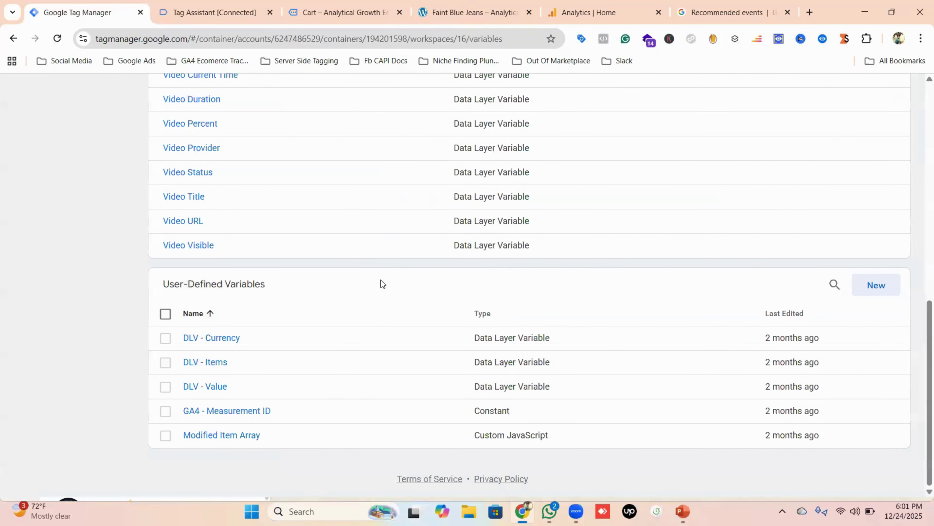
Step: Review the Modified Item Array variable's JavaScript against the item parameters in the GA4 recommended events reference
click(228, 439)
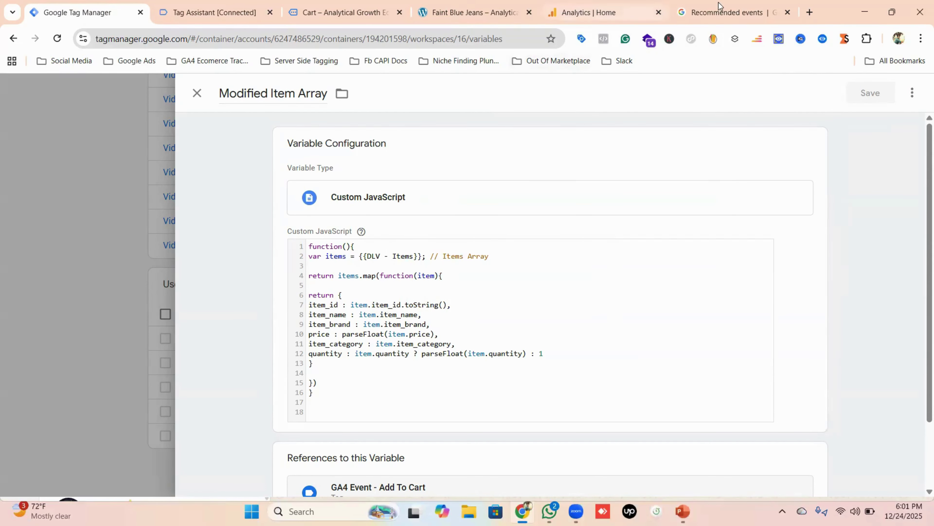
click(721, 11)
scroll(382, 302, up, 10)
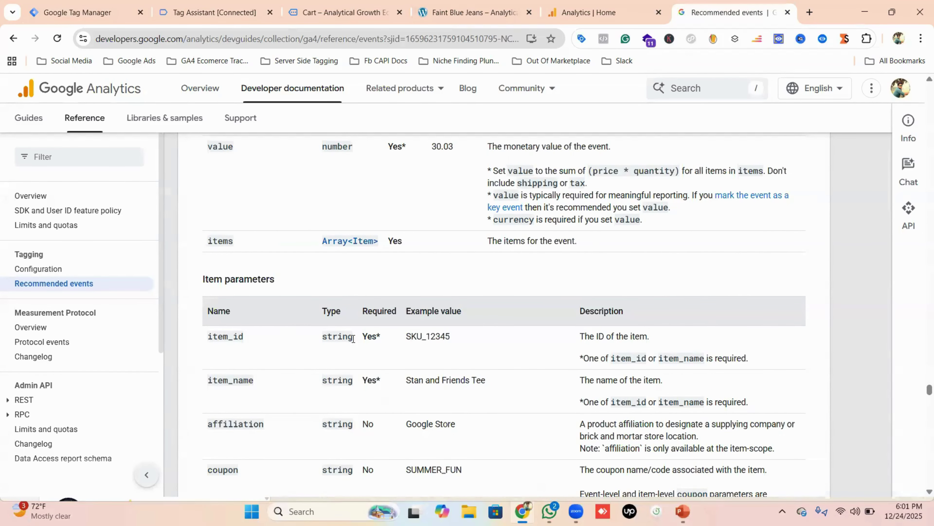
Step: Switch to Tag Assistant and check the data type of the first item's item_id in the view_cart data layer
click(235, 11)
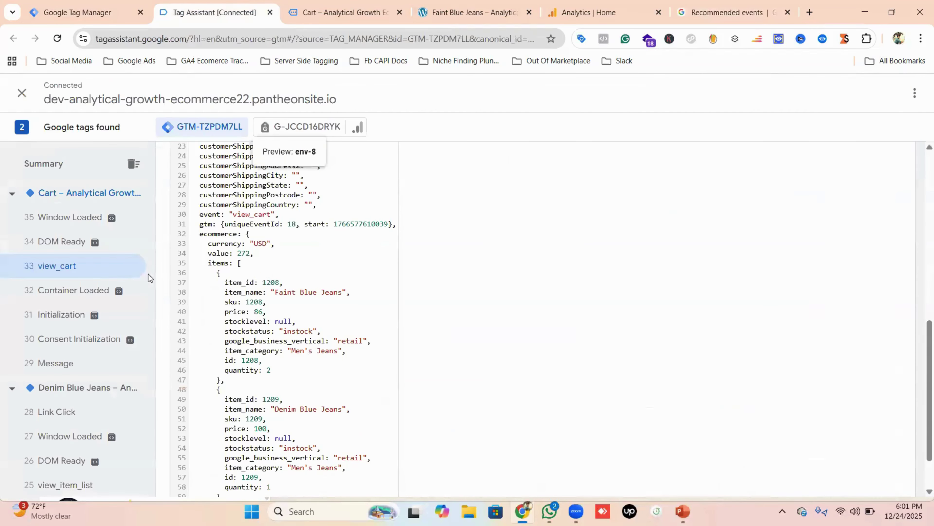
scroll(251, 227, down, 2)
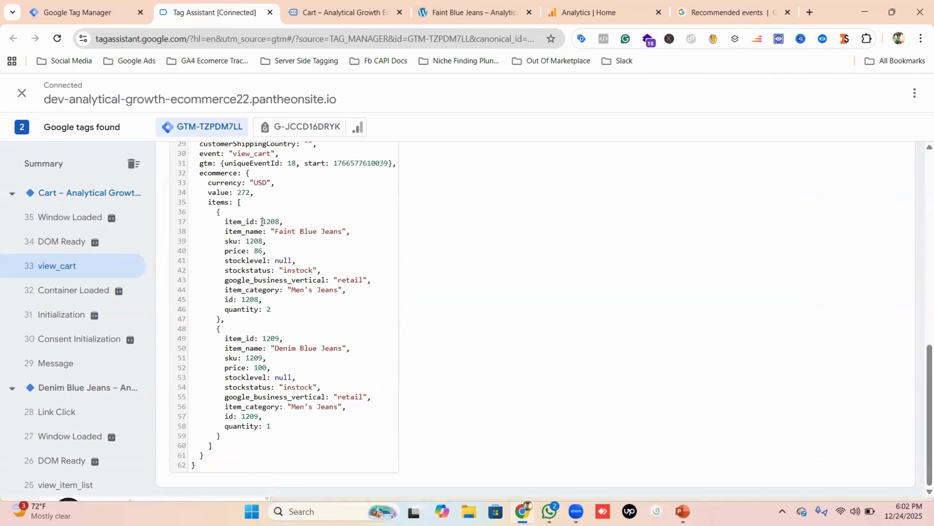
drag(294, 221, 226, 221)
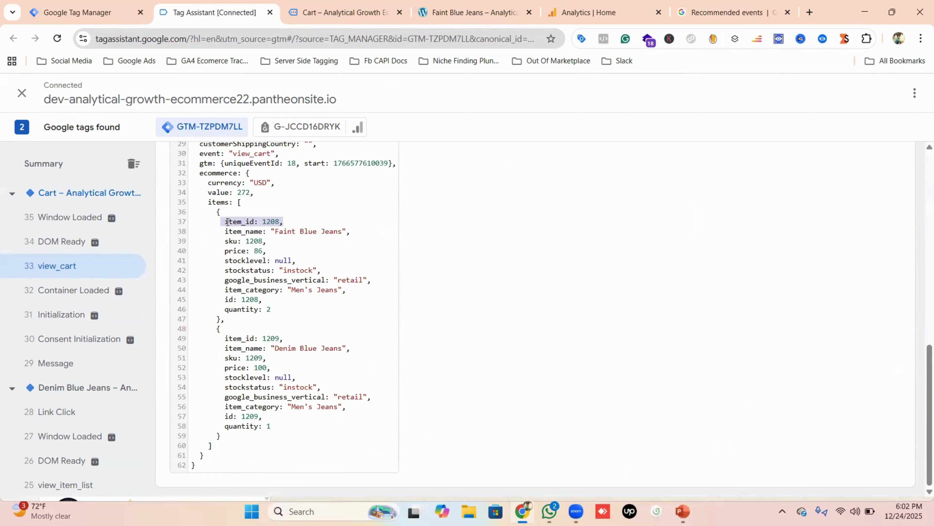
click(243, 222)
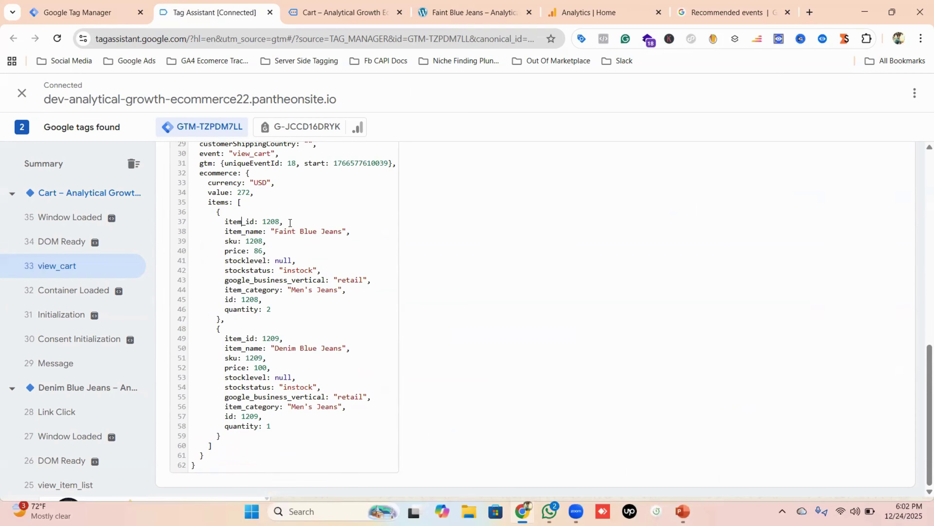
drag(285, 222, 222, 225)
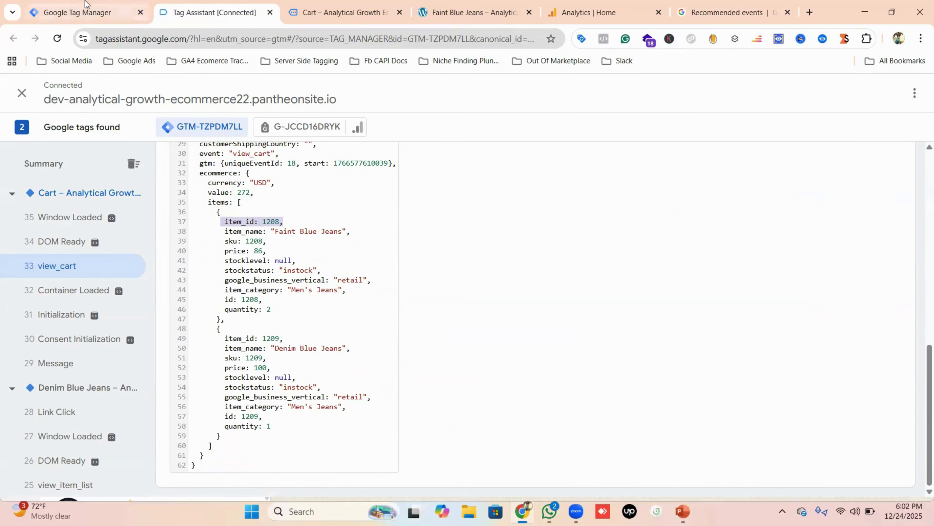
Step: Return to Google Tag Manager, recheck the Modified Item Array code and close the variable
click(87, 8)
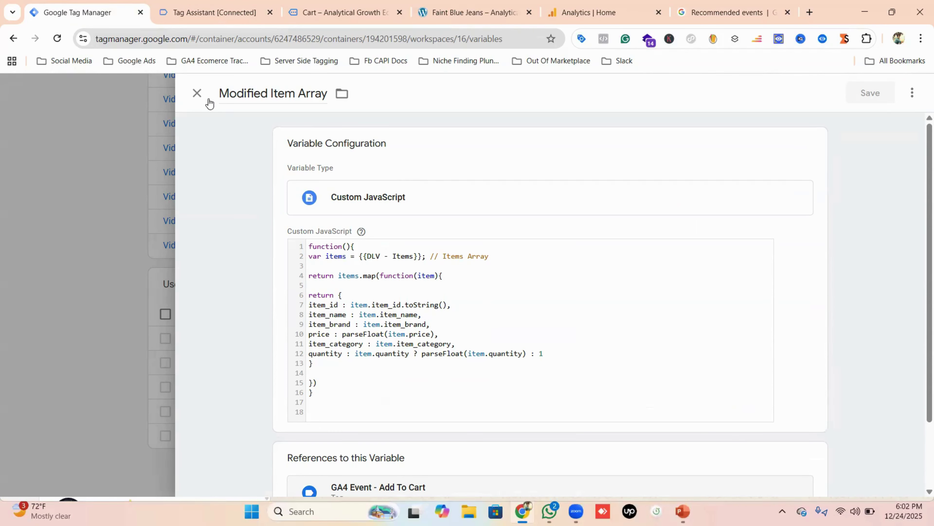
click(197, 95)
scroll(316, 331, up, 10)
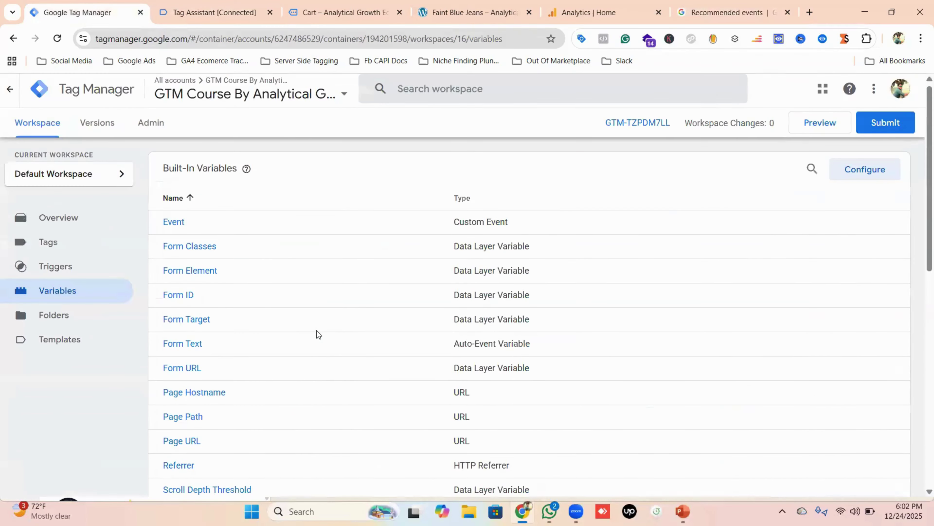
Step: Create a new trigger in the workspace and name it View Cart Trigger
click(55, 247)
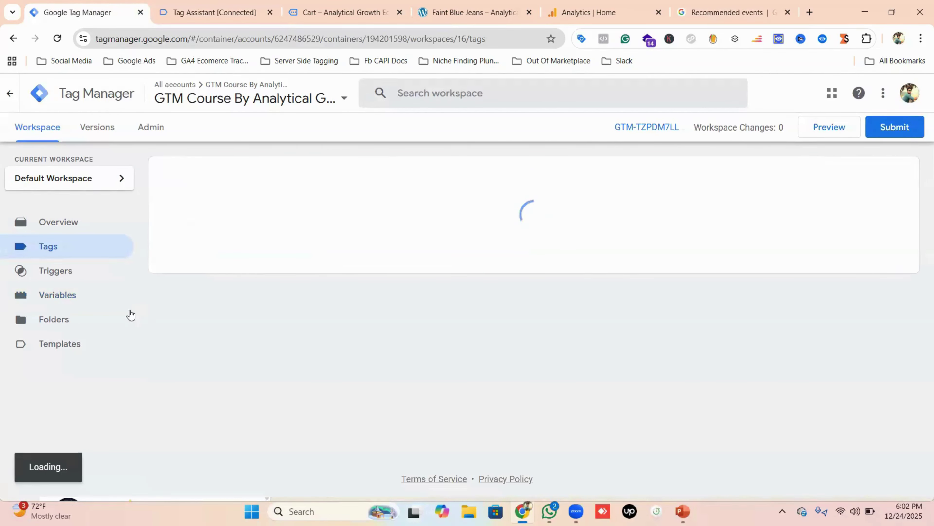
click(64, 297)
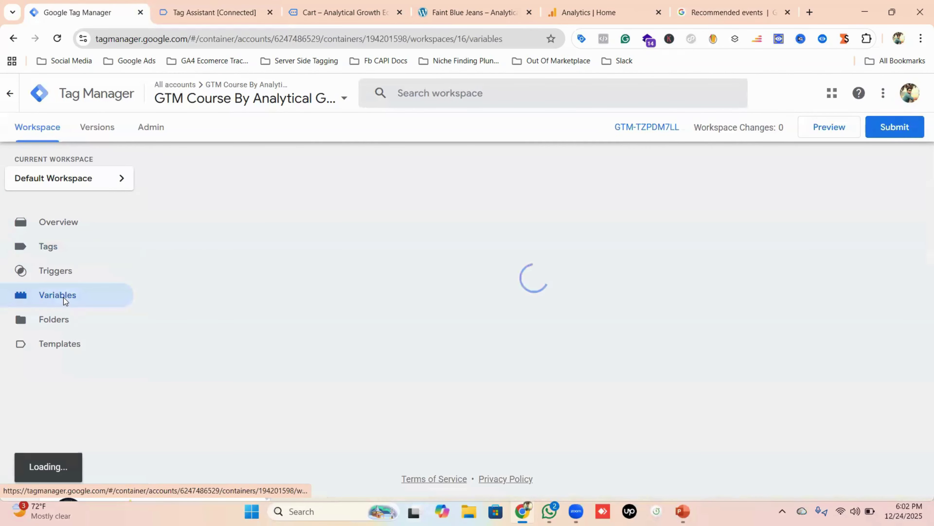
click(66, 274)
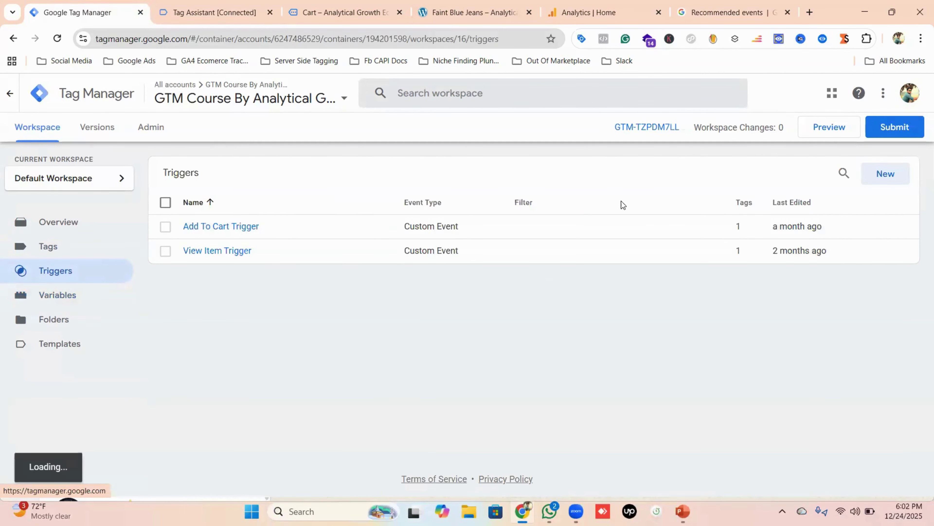
click(880, 180)
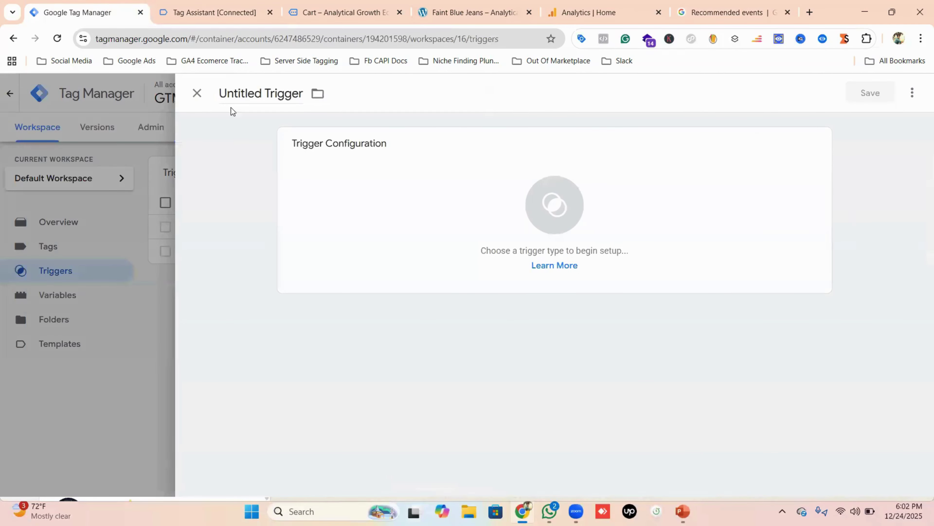
click(247, 95)
key(ctrl+a)
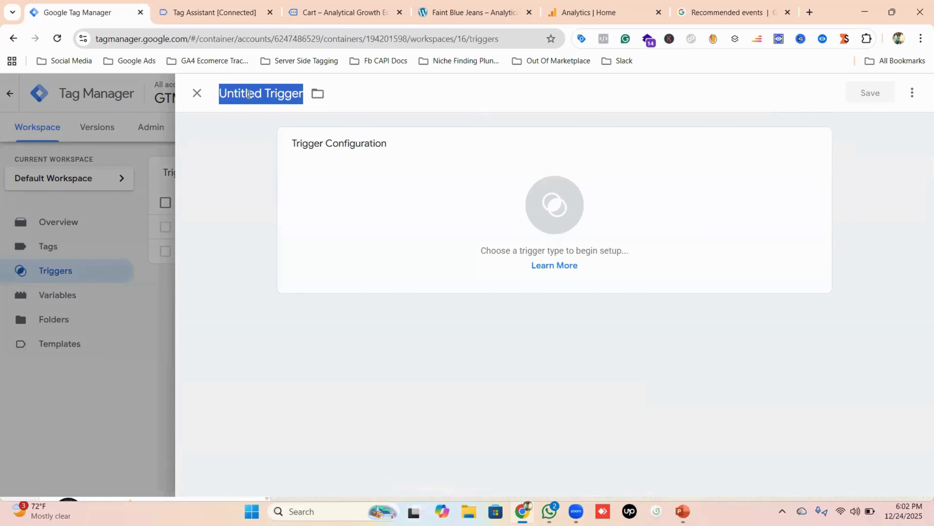
key(BackSpace)
text(View)
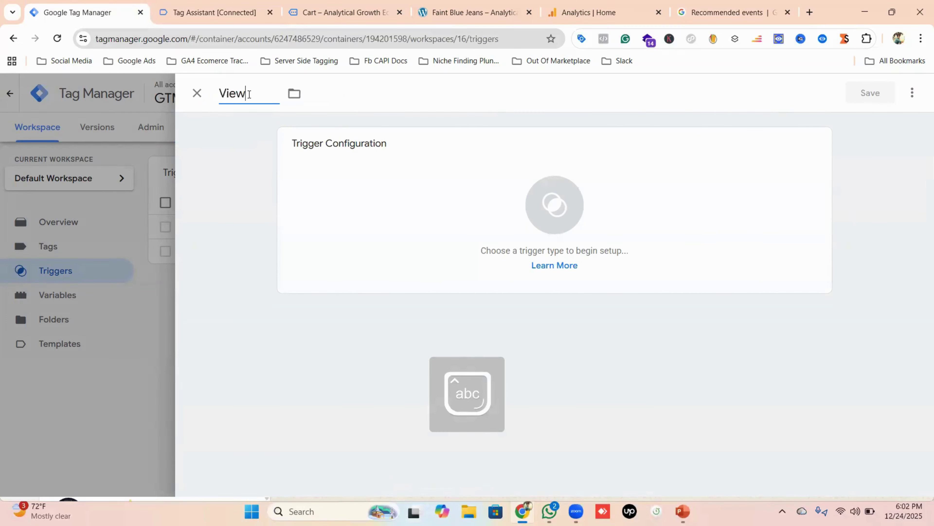
text( Cart Trigger)
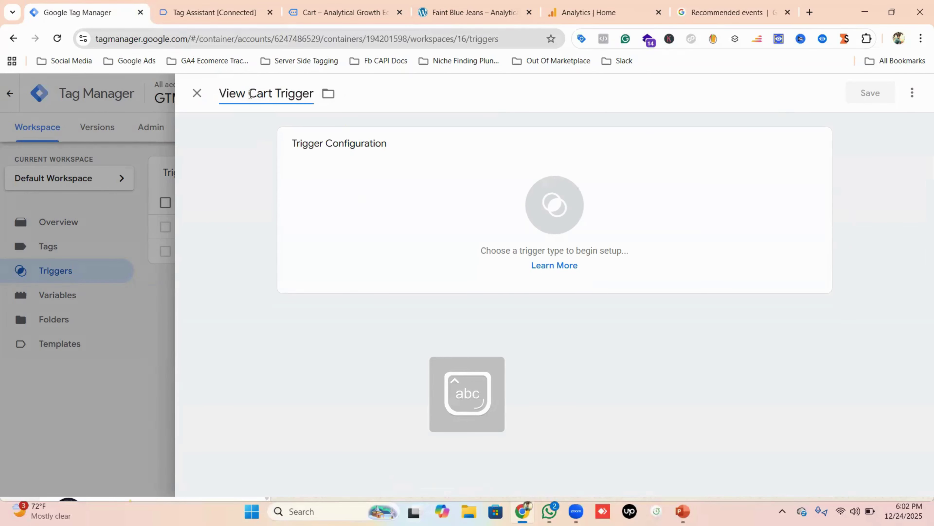
Step: Set the trigger type of View Cart Trigger to Custom Event
click(552, 203)
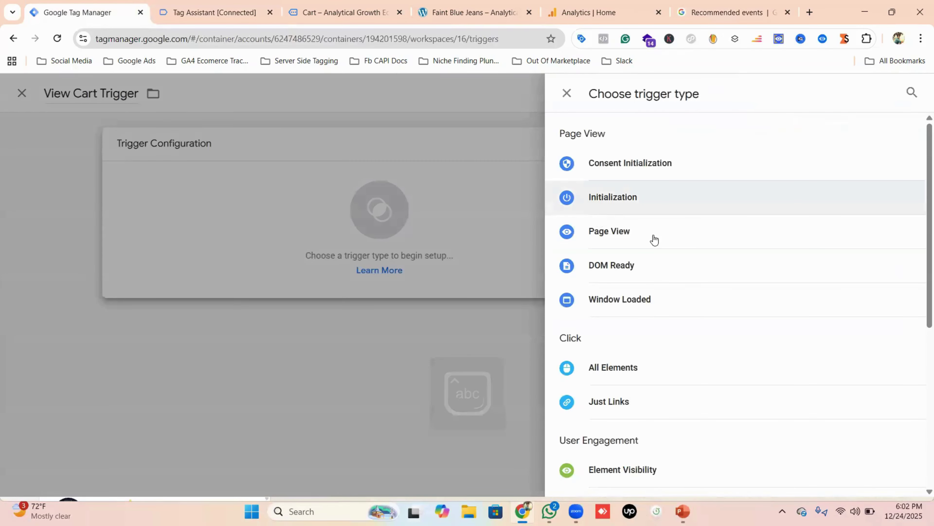
scroll(717, 237, down, 8)
click(631, 342)
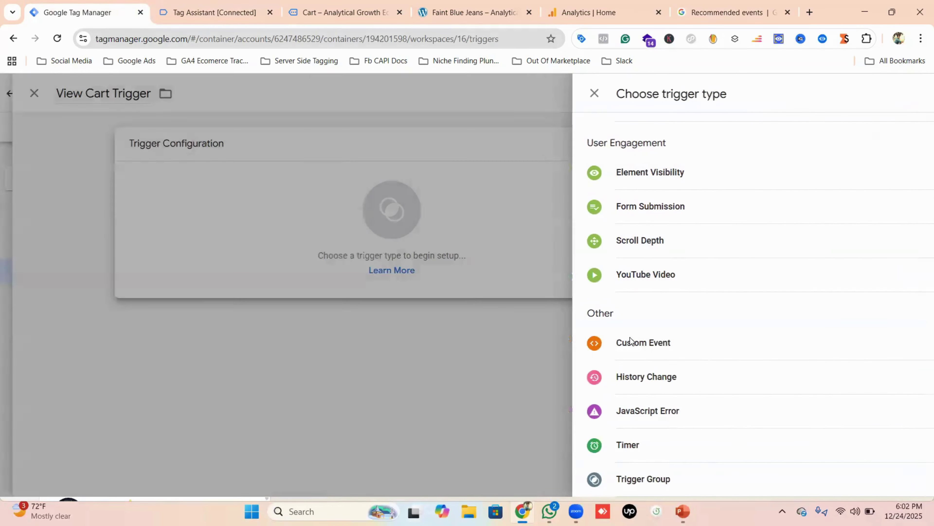
Step: Switch to Tag Assistant and copy the event name view_cart from the view_cart message's data layer values
click(220, 13)
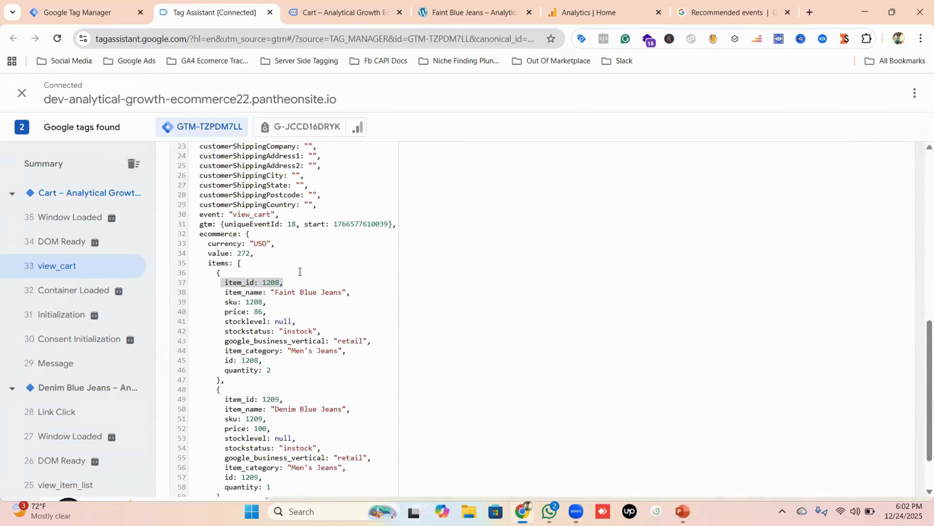
scroll(310, 273, up, 5)
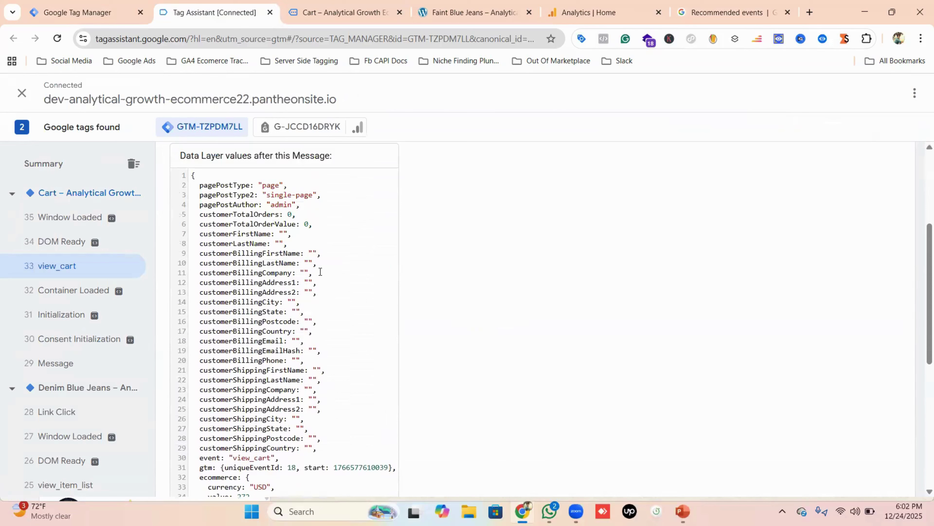
scroll(320, 272, down, 4)
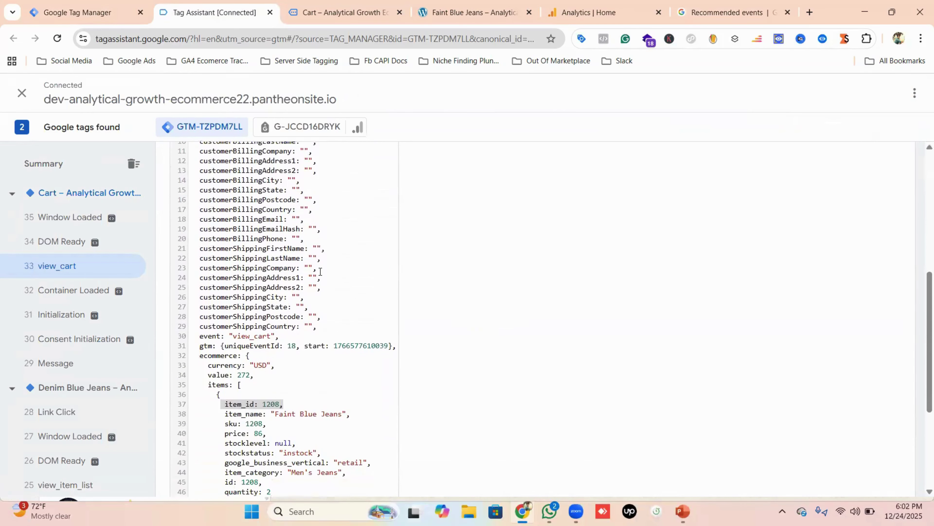
scroll(319, 271, down, 2)
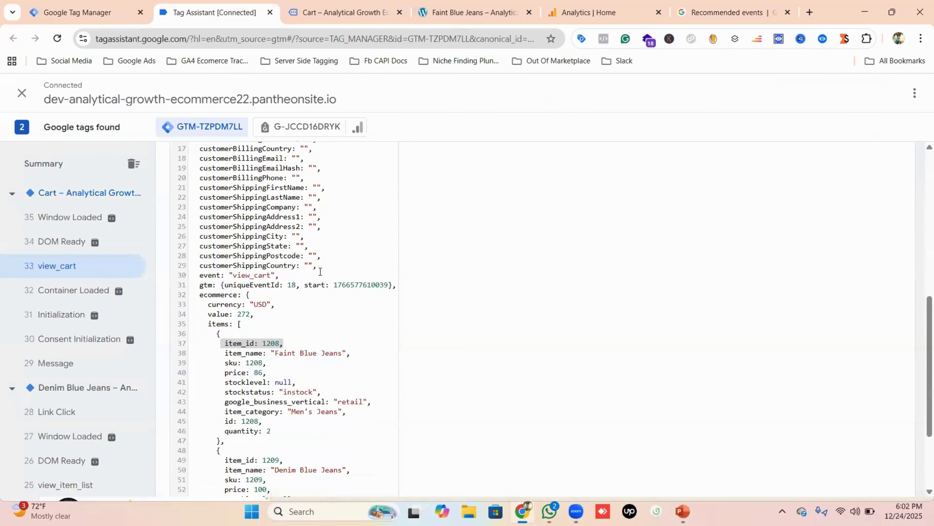
double_click(252, 275)
right_click(253, 279)
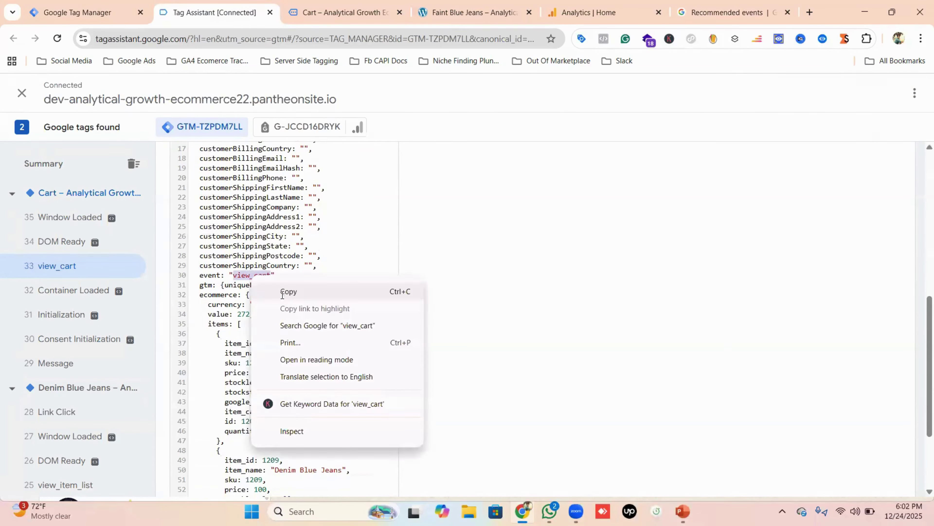
click(282, 291)
Step: Return to Google Tag Manager, set the event name of View Cart Trigger to view_cart and save the trigger
click(125, 13)
click(362, 261)
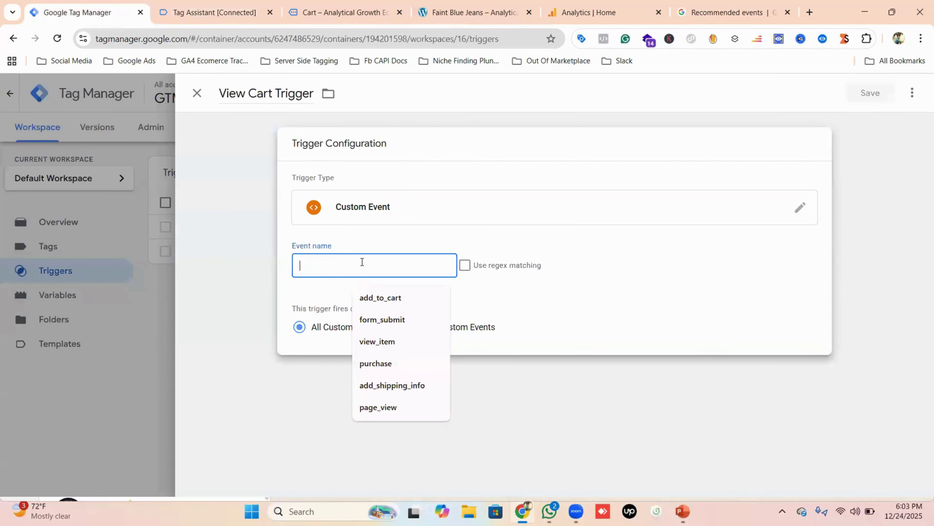
key(ctrl+v)
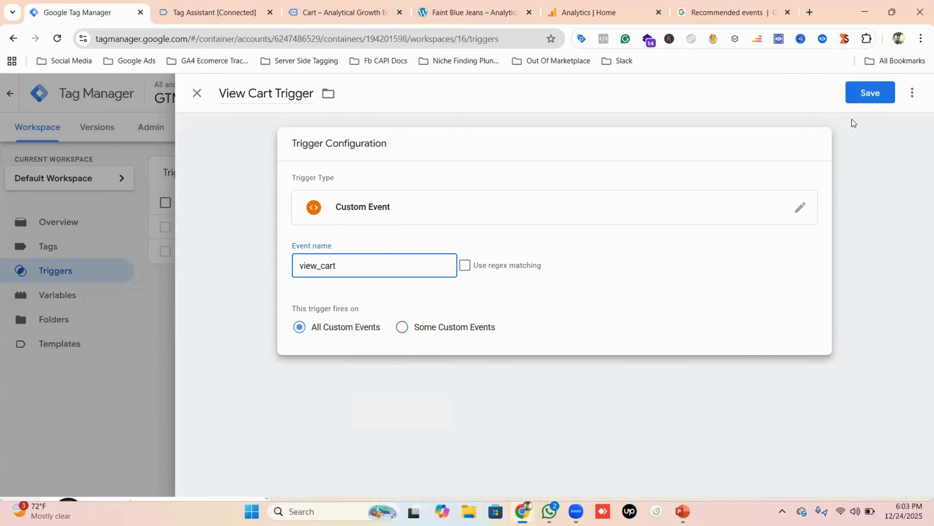
click(884, 101)
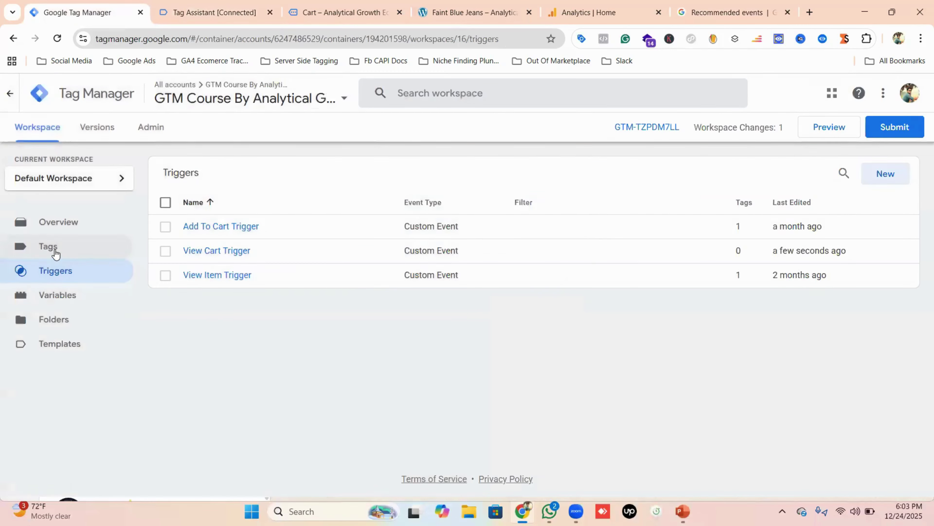
Step: Open the GA4 Event - Add To Cart tag and make a copy of it
click(53, 252)
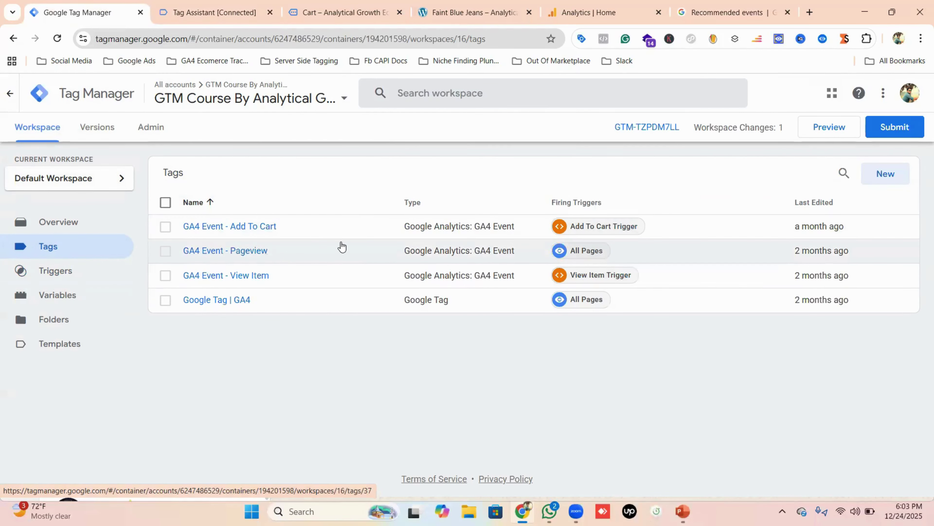
click(219, 227)
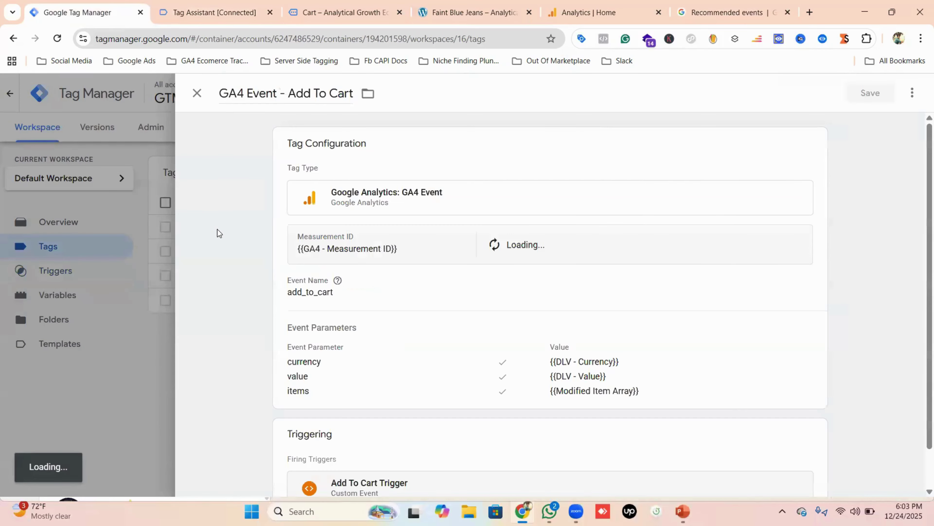
click(912, 92)
click(870, 122)
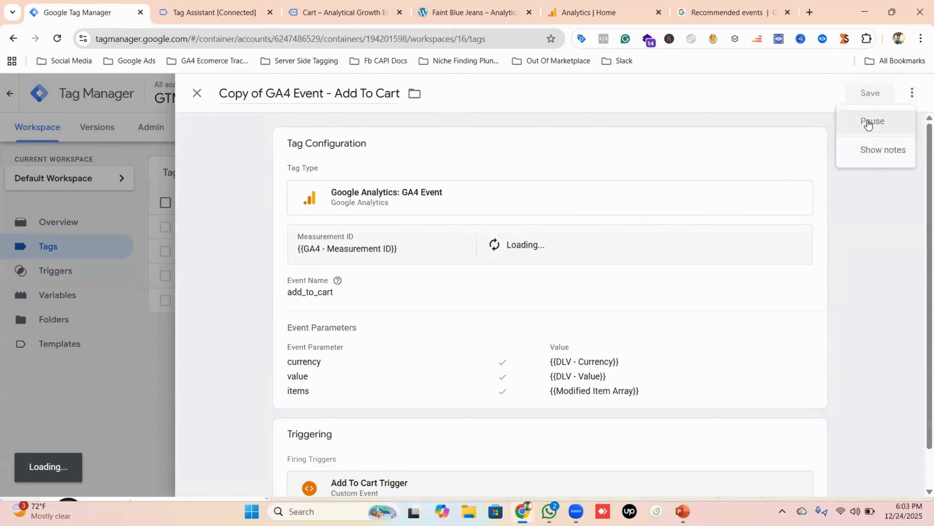
Step: Rename the copied tag as GA4 Event - View Cart
click(270, 85)
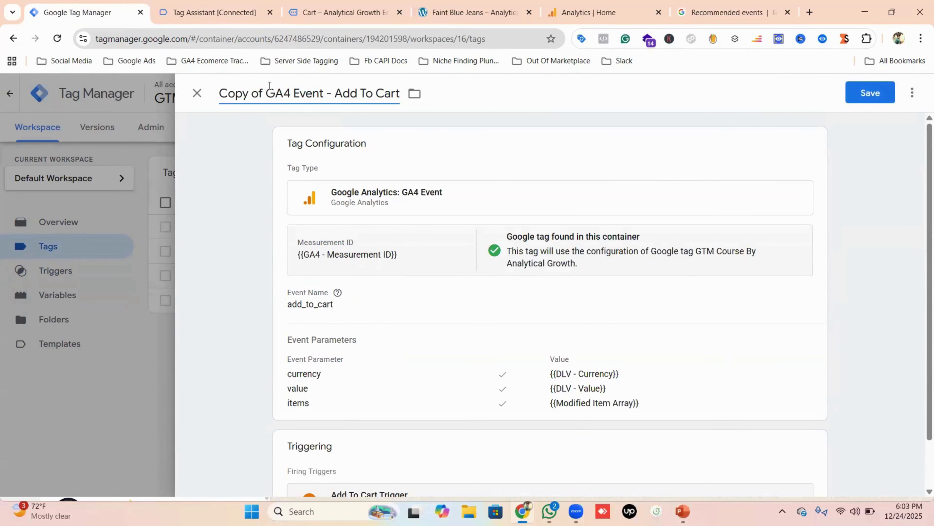
key(BackSpace)
key(BackSpace)
key(BackSpace)
key(BackSpace)
key(BackSpace)
key(BackSpace)
key(BackSpace)
key(BackSpace)
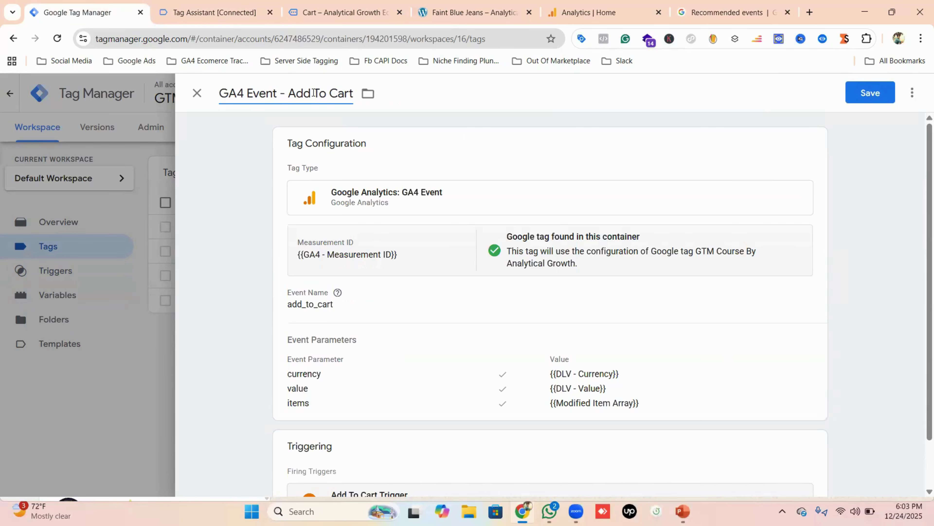
drag(290, 93, 325, 91)
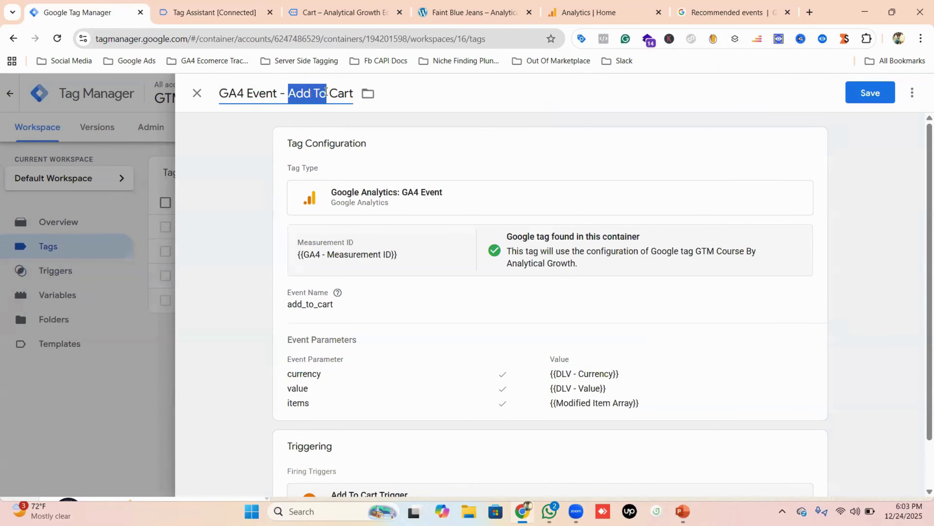
key(BackSpace)
text(View)
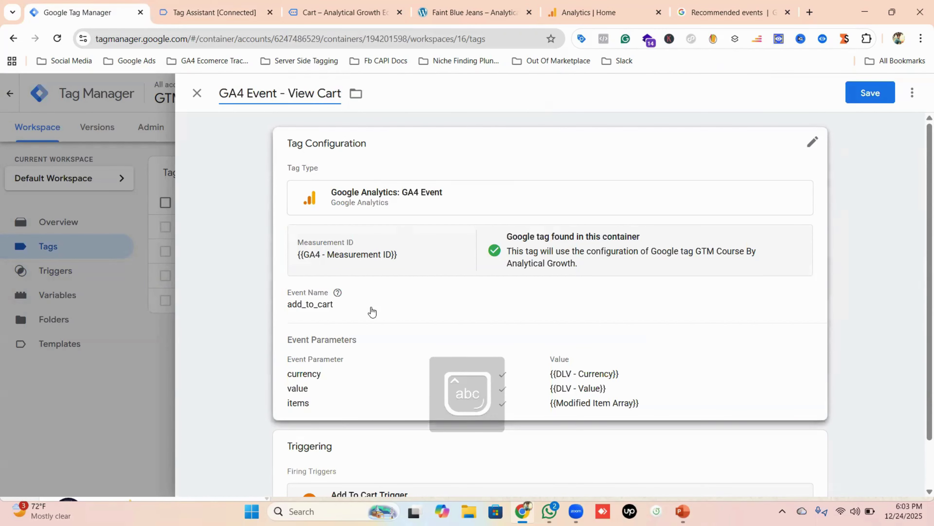
Step: Replace the event name in the GA4 Event - View Cart tag configuration with view_cart
click(334, 318)
double_click(314, 329)
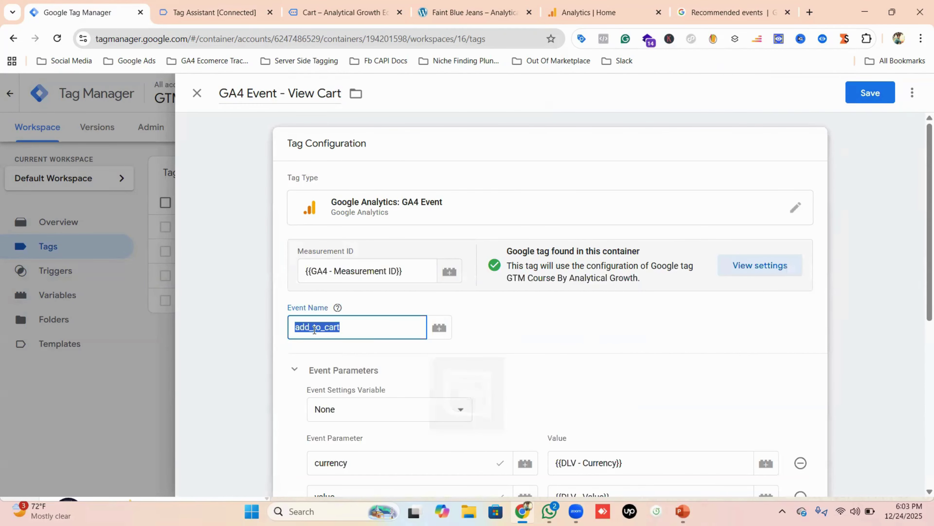
right_click(314, 330)
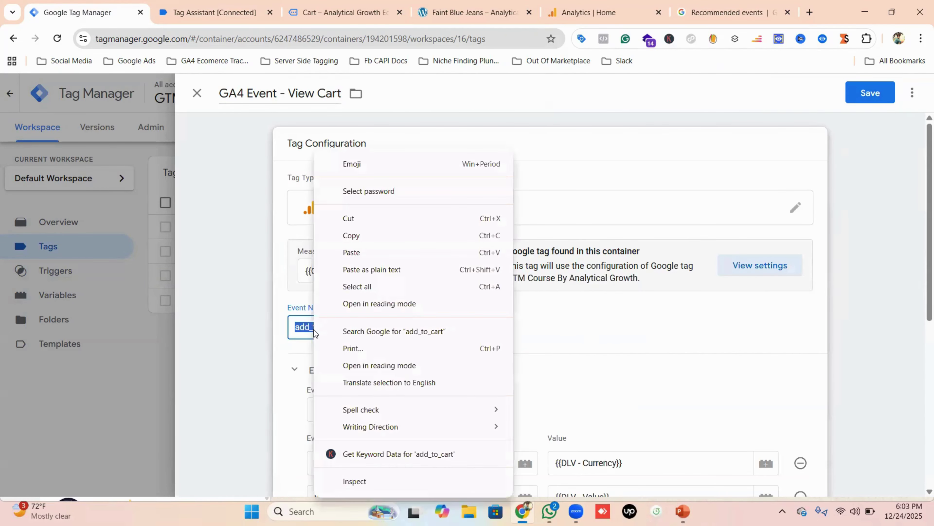
click(346, 253)
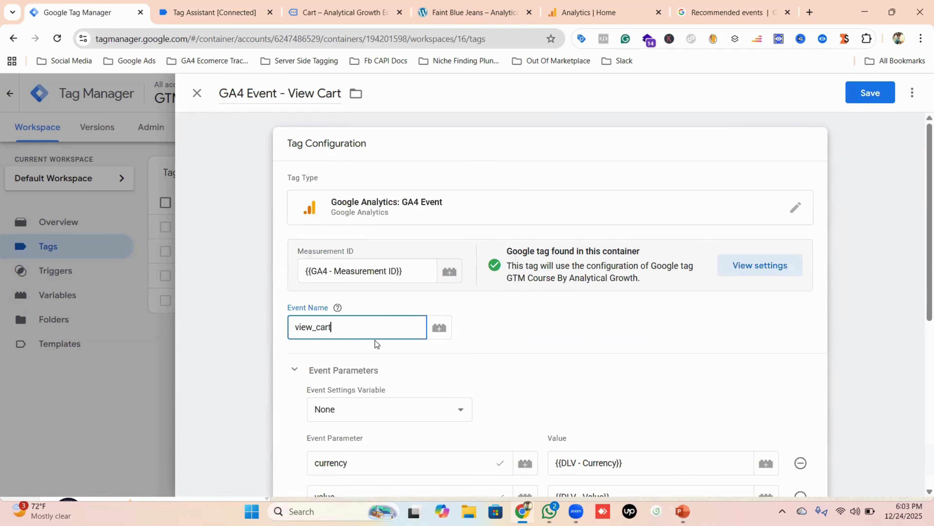
click(505, 326)
Step: Check the tag's event parameters against the view_cart parameters in the Google Analytics recommended events documentation, then return to Google Tag Manager
scroll(435, 327, down, 5)
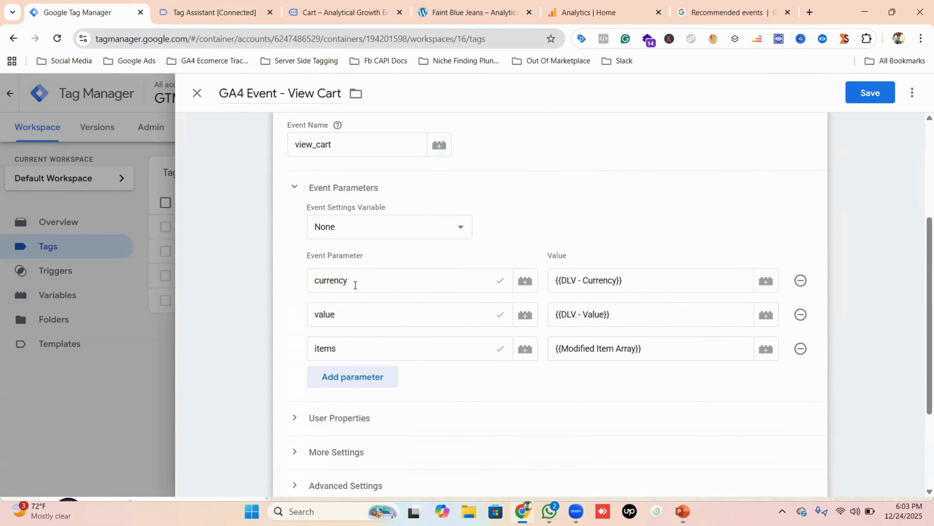
click(721, 12)
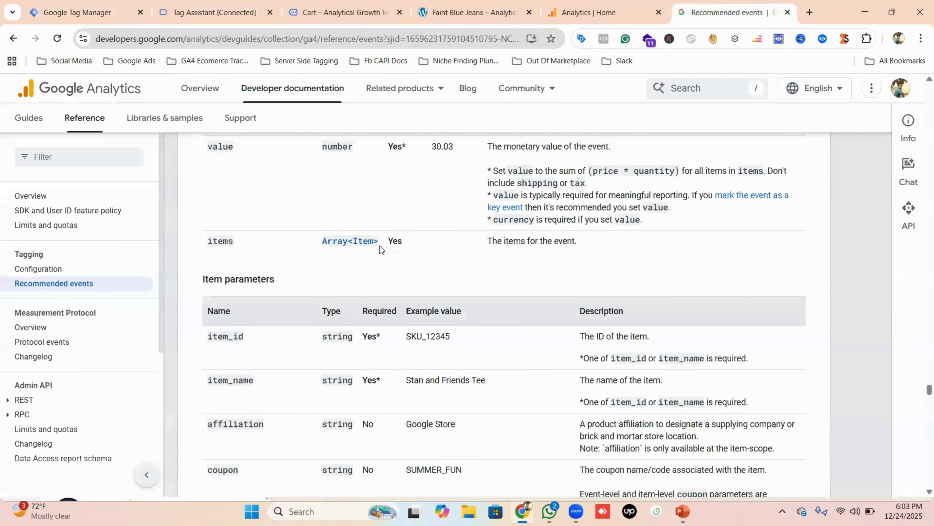
scroll(345, 262, up, 3)
scroll(345, 263, up, 3)
scroll(270, 346, down, 2)
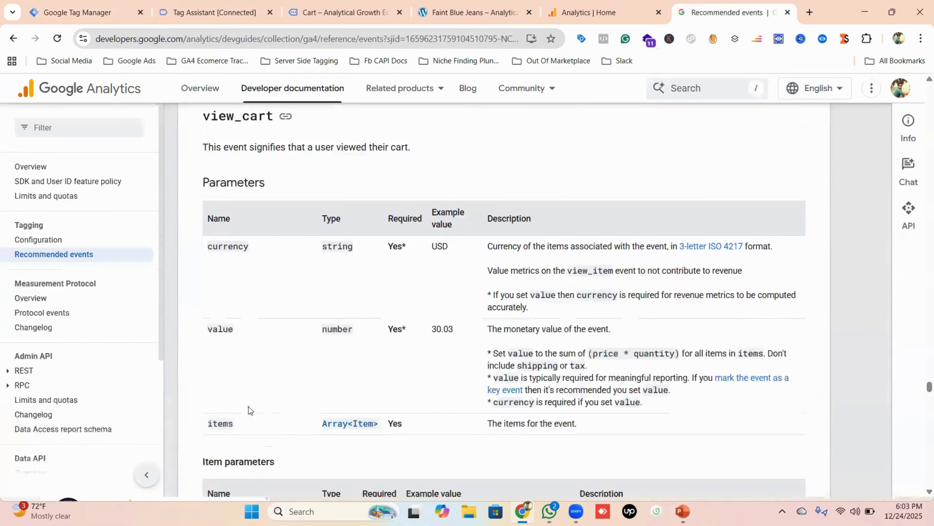
click(81, 5)
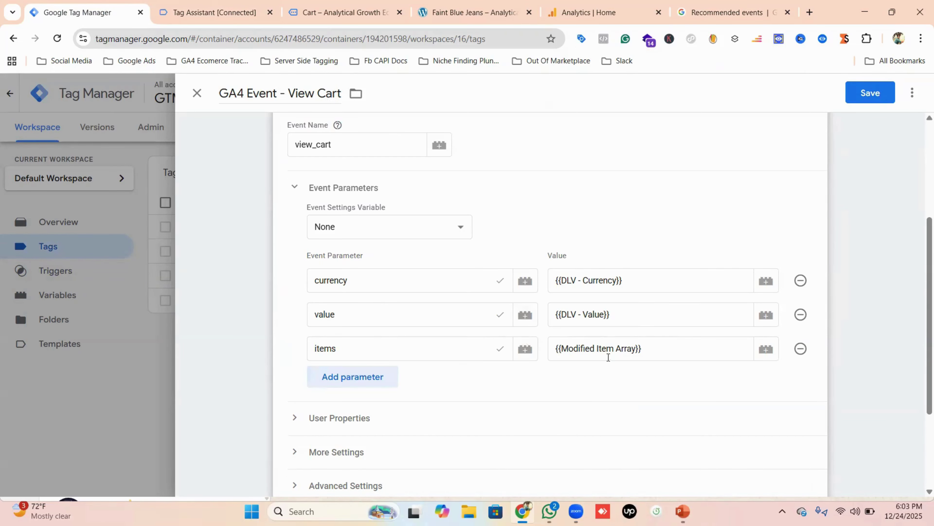
Step: Replace the tag's Add To Cart Trigger with View Cart Trigger and save the tag
scroll(600, 304, down, 2)
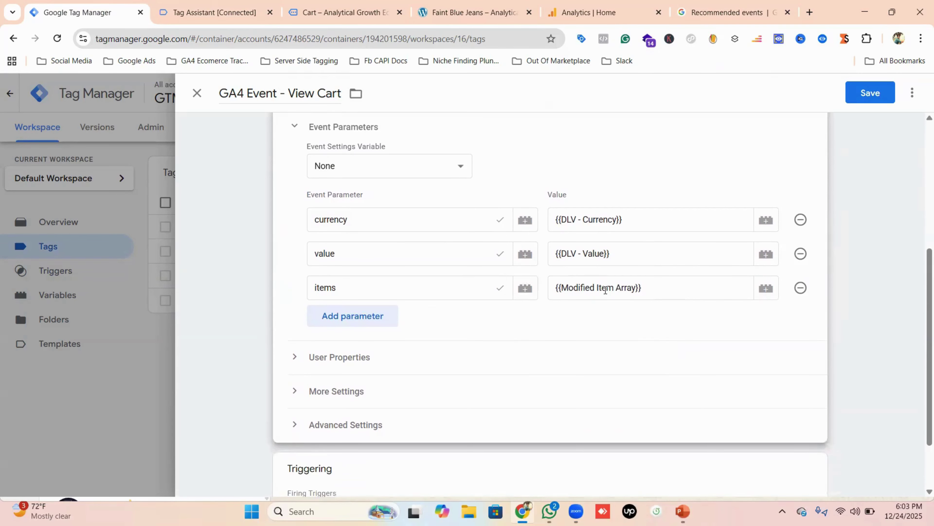
scroll(431, 297, down, 2)
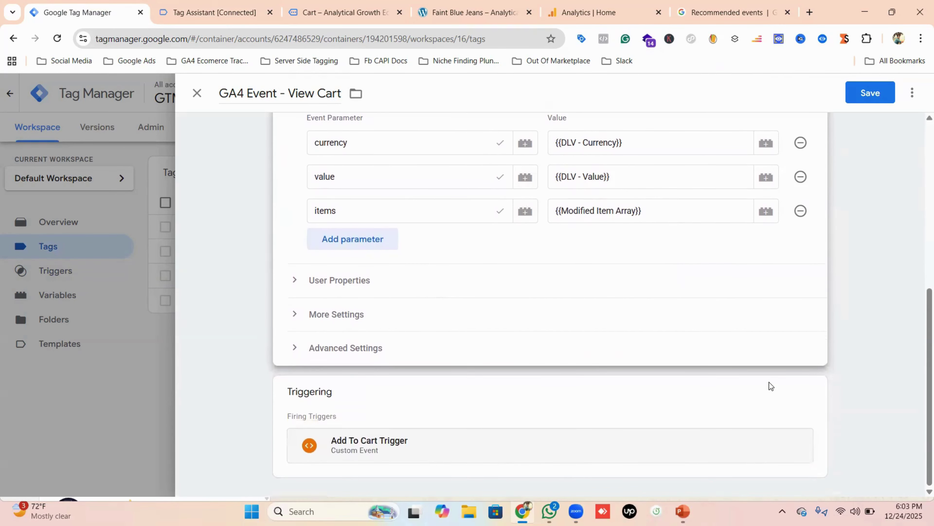
click(770, 382)
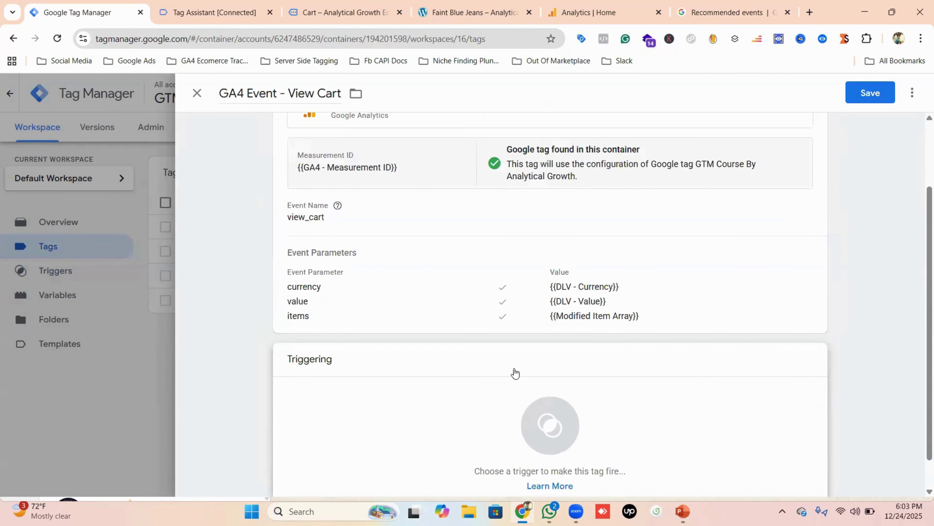
click(563, 383)
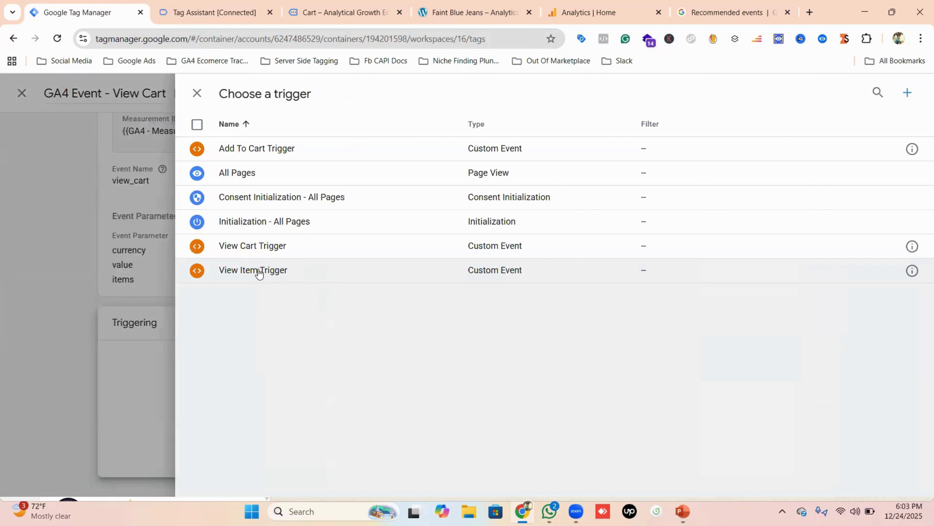
click(253, 246)
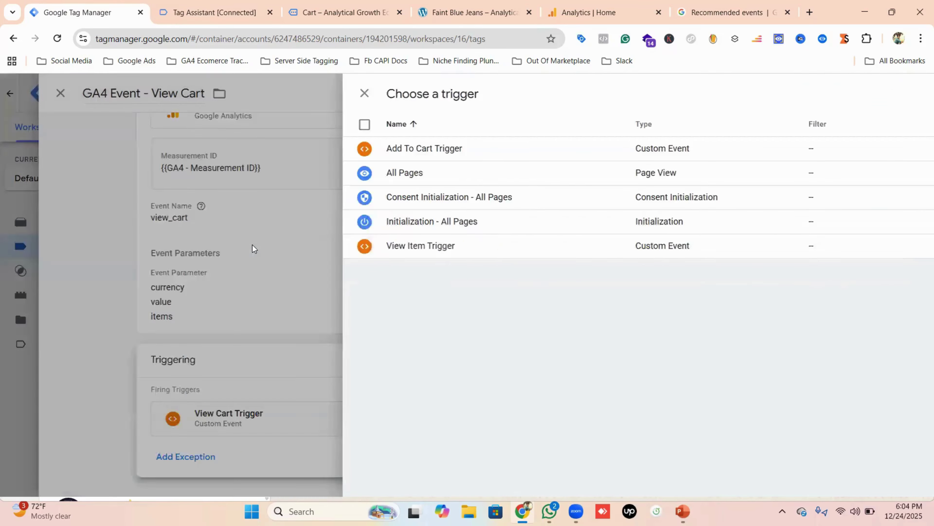
click(877, 94)
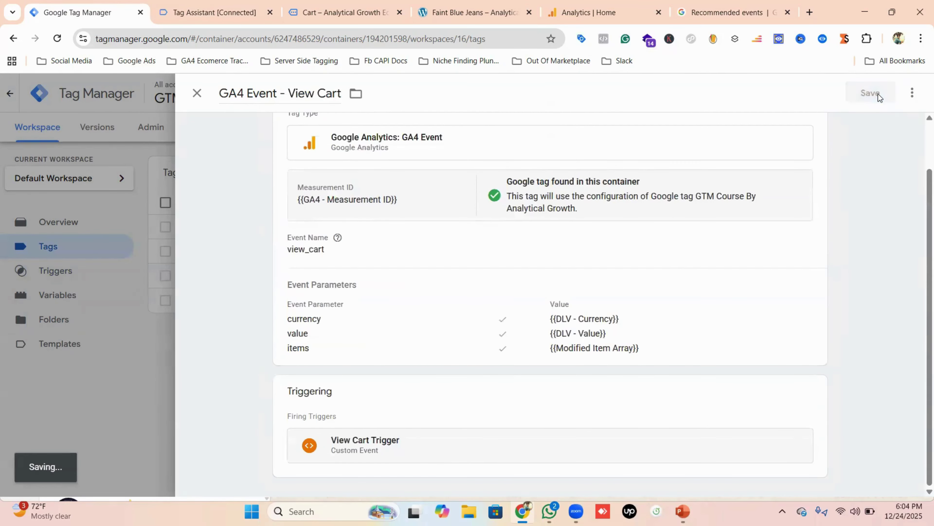
Step: Switch to Google Analytics and open DebugView from the property's admin settings
click(621, 11)
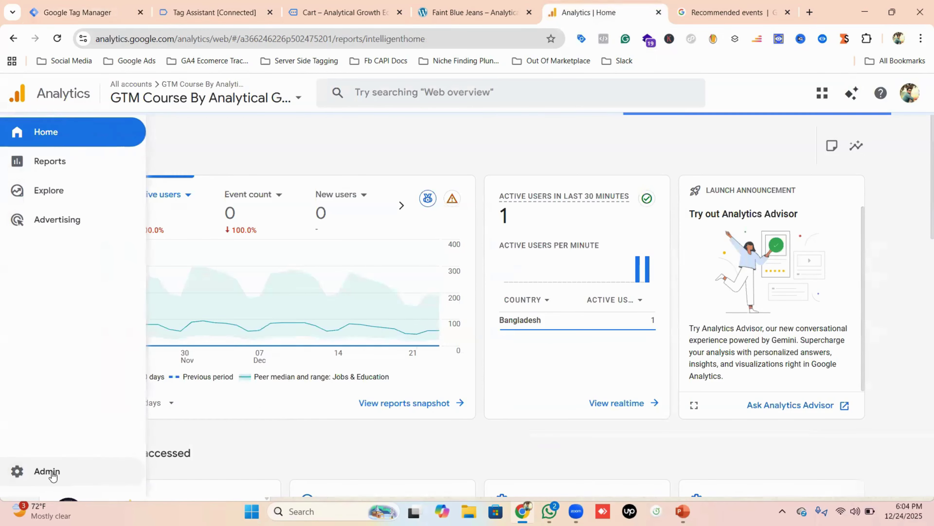
click(46, 473)
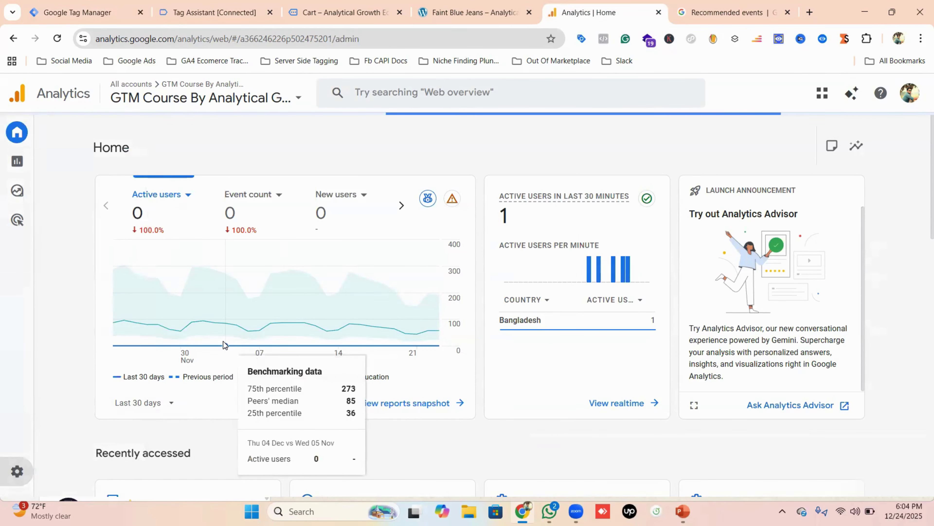
scroll(376, 330, down, 5)
scroll(376, 330, down, 4)
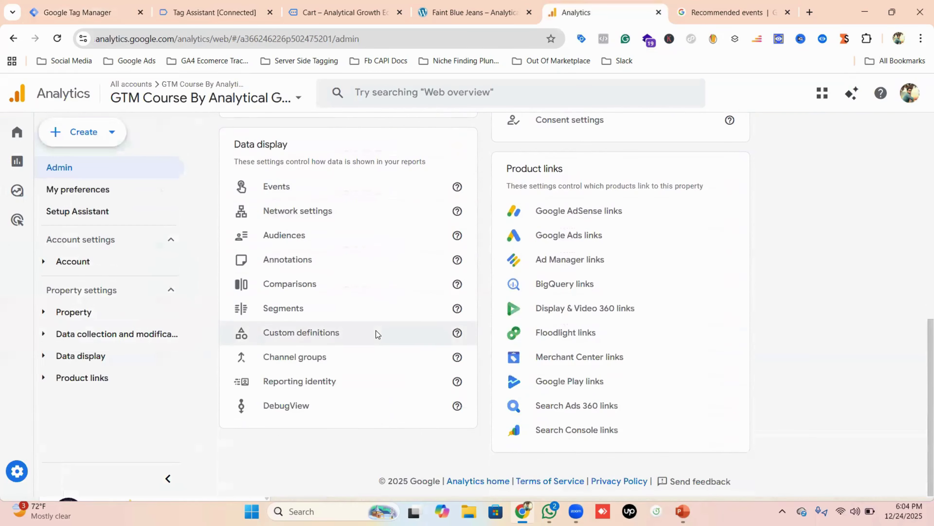
click(294, 405)
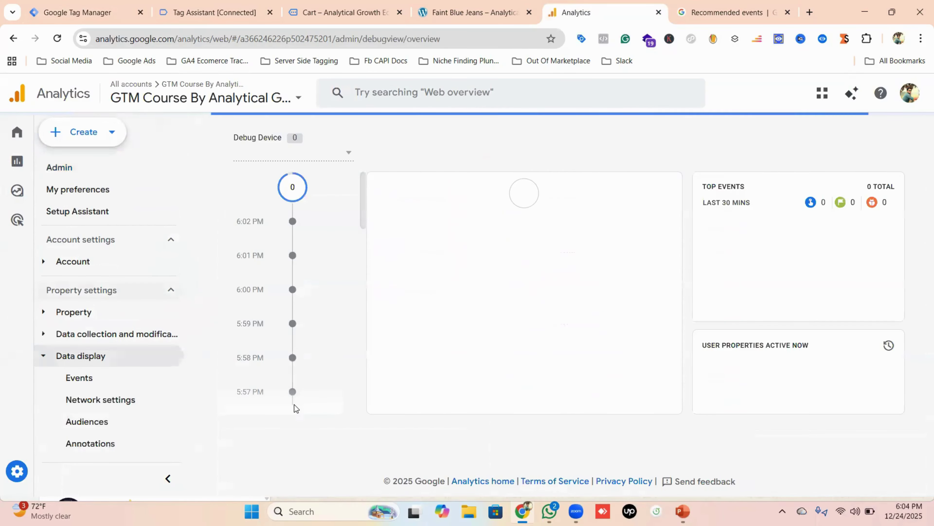
Step: Close the old Tag Assistant session and the store's Cart page in the browser
click(87, 12)
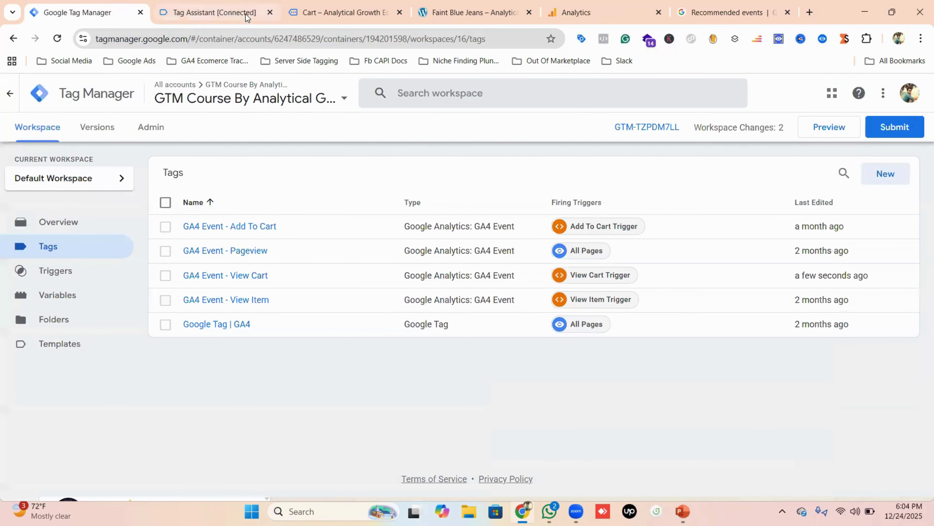
click(268, 13)
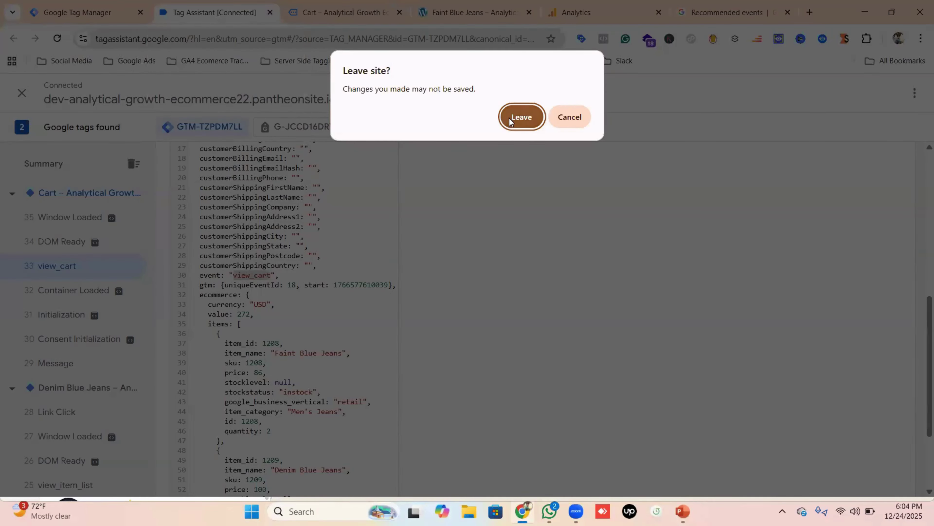
key(Escape)
click(270, 12)
click(300, 13)
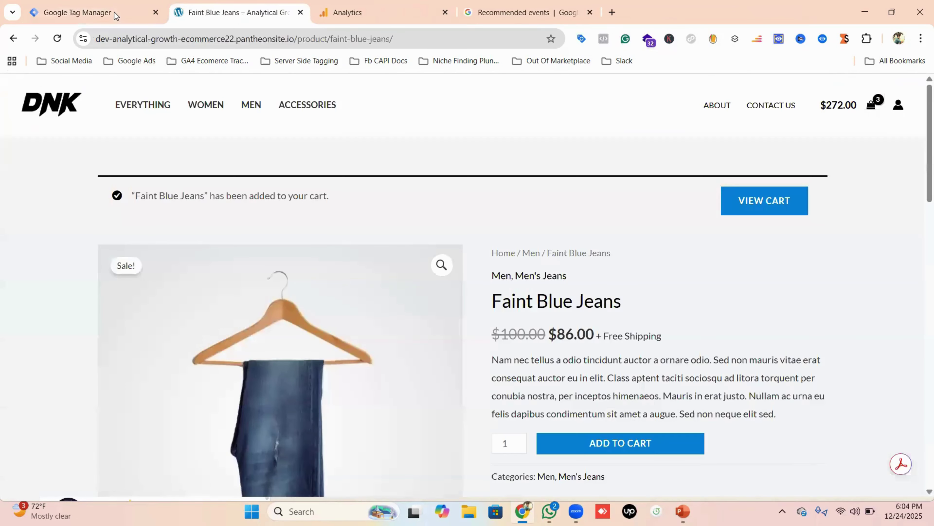
Step: Start preview mode from Google Tag Manager and connect Tag Assistant to the store's website
click(114, 12)
click(821, 130)
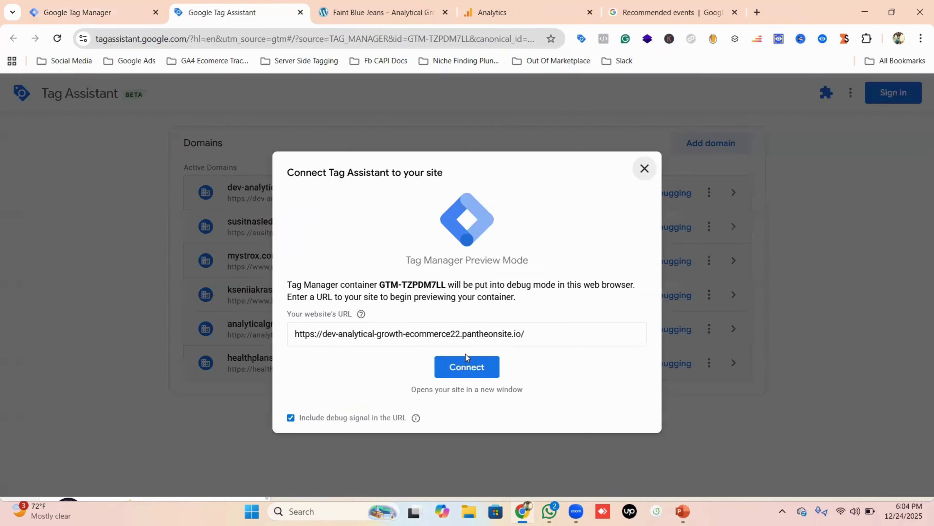
click(466, 366)
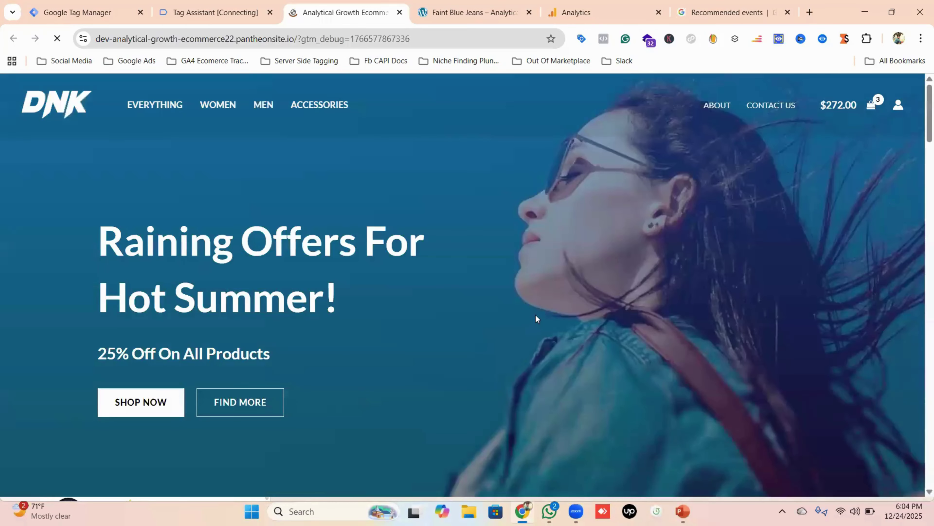
Step: Add the Black Over-the-shoulder Handbag to the cart on the connected store site and open the Cart page
scroll(428, 267, down, 15)
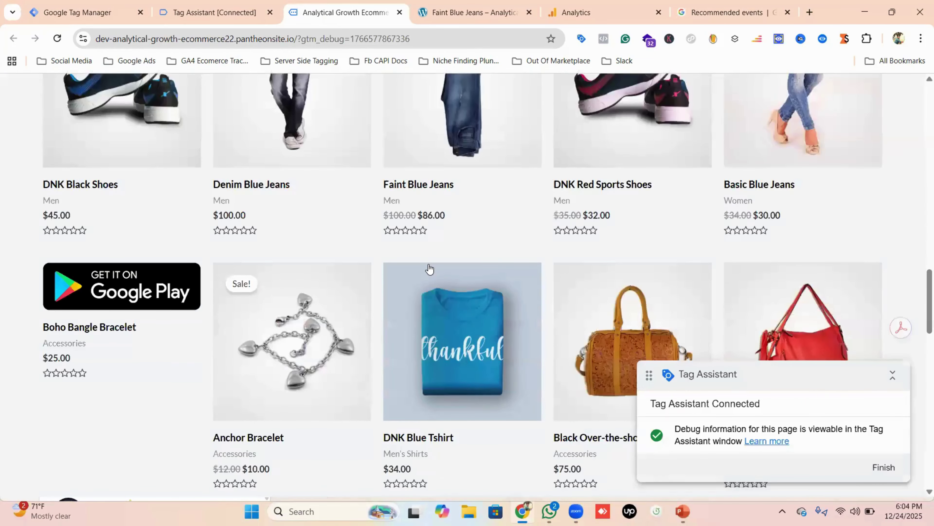
scroll(429, 269, down, 1)
scroll(429, 269, down, 5)
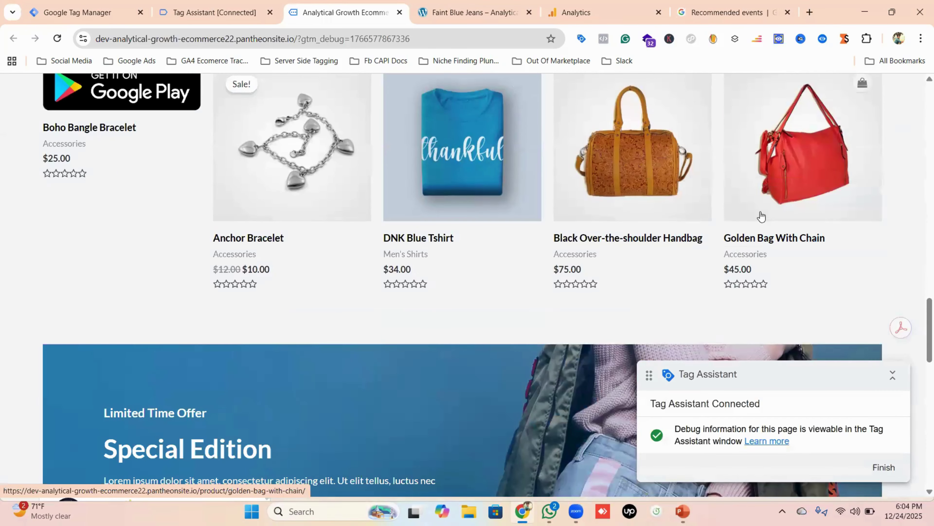
click(640, 178)
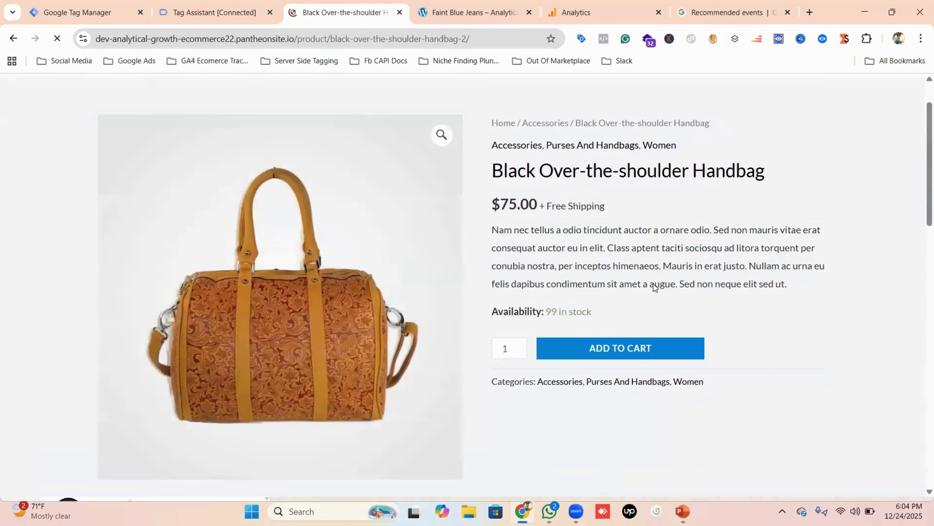
scroll(596, 314, down, 2)
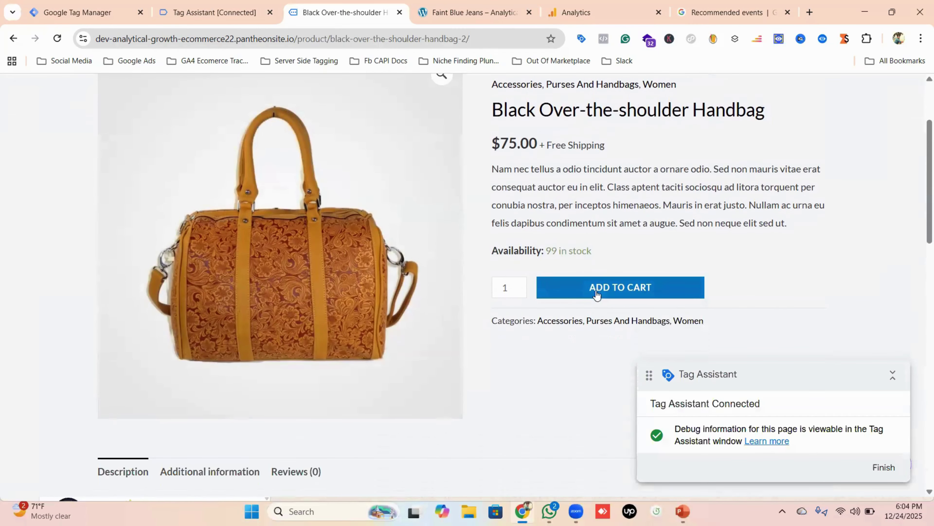
click(598, 287)
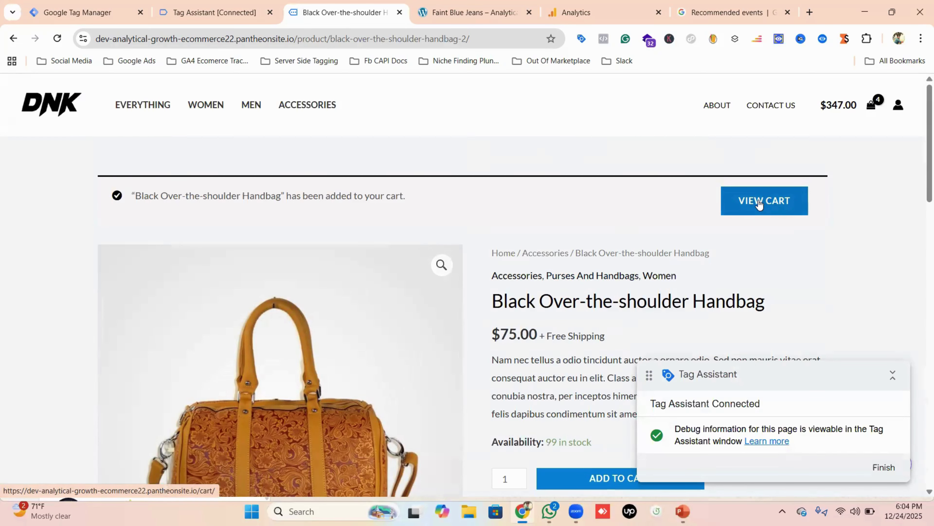
click(759, 204)
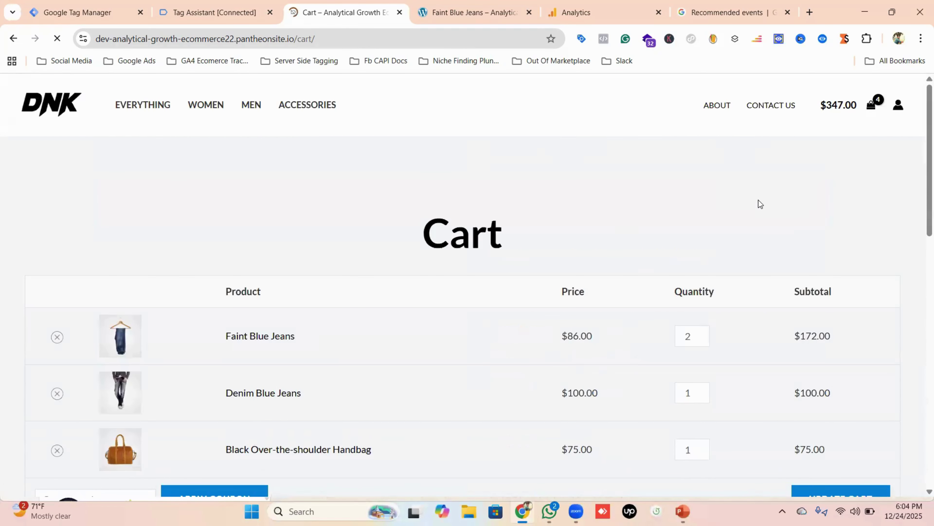
Step: In Tag Assistant, examine the fired GA4 Event - View Cart tag's parameter values and firing trigger for the view_cart message
click(225, 11)
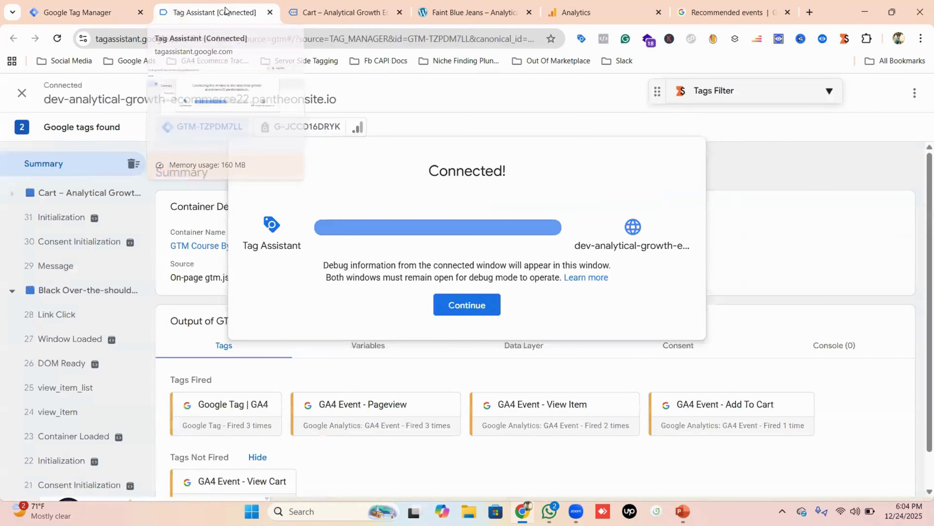
click(462, 307)
scroll(562, 332, down, 2)
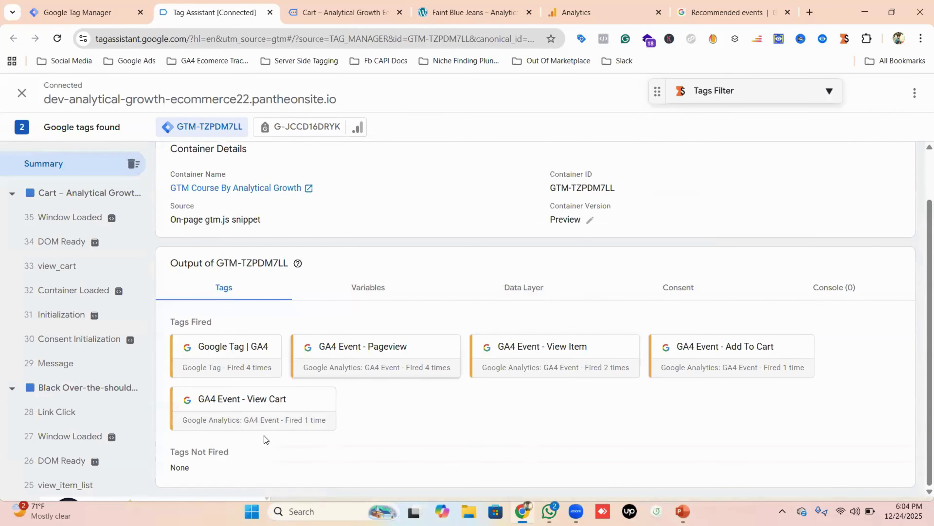
click(253, 411)
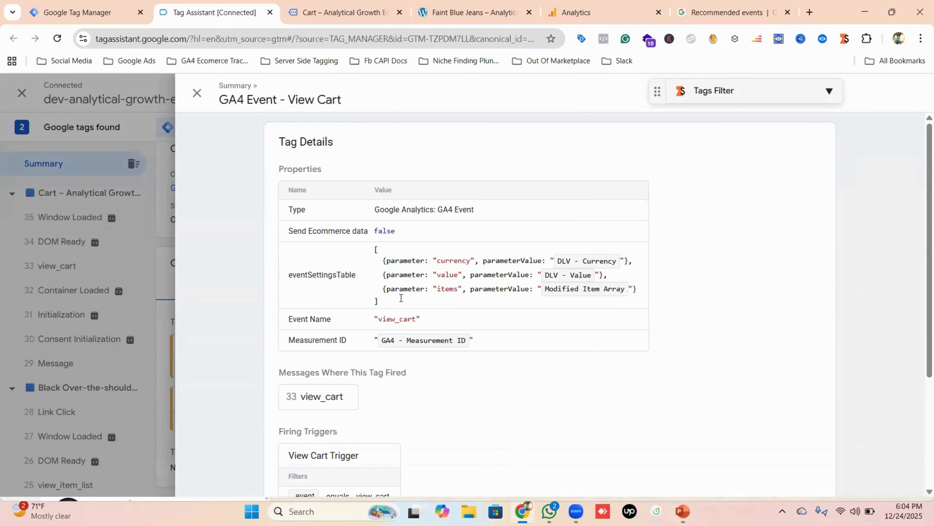
scroll(402, 295, down, 3)
click(326, 276)
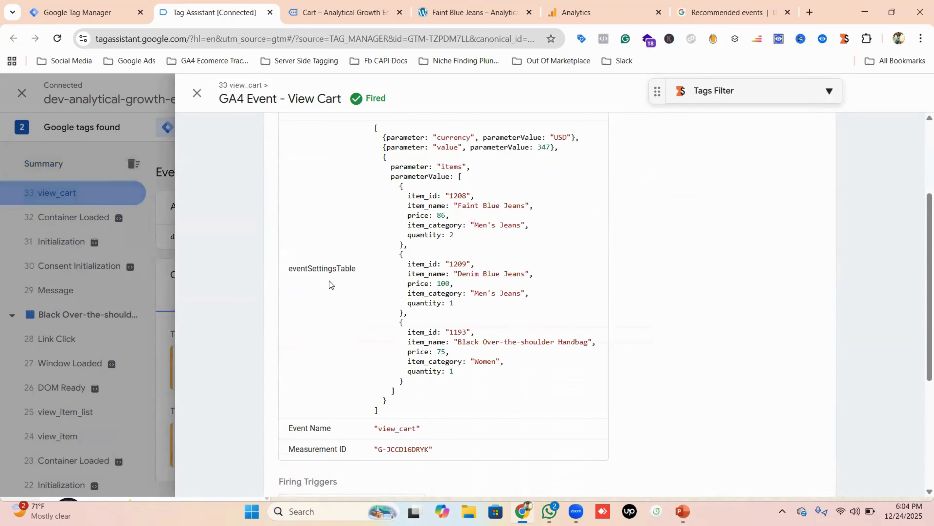
scroll(489, 280, up, 3)
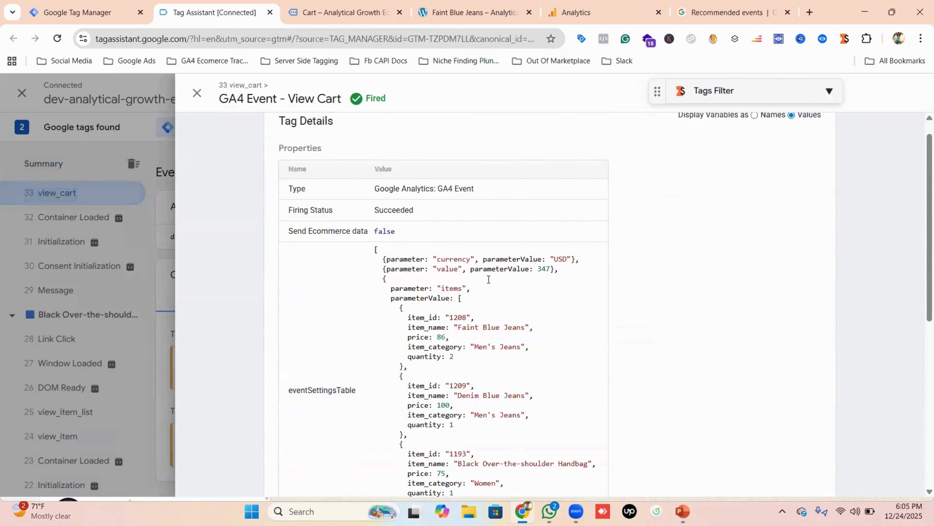
scroll(489, 280, down, 6)
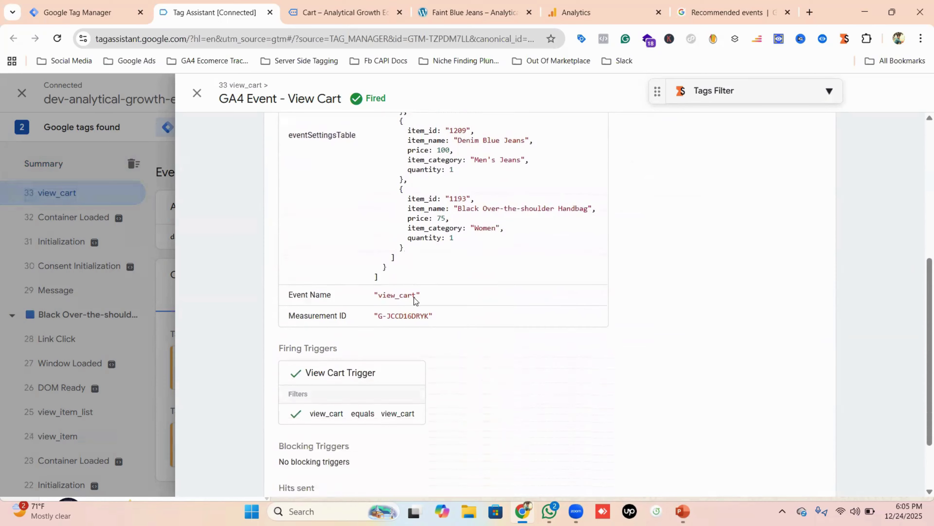
scroll(414, 300, down, 2)
scroll(423, 308, up, 6)
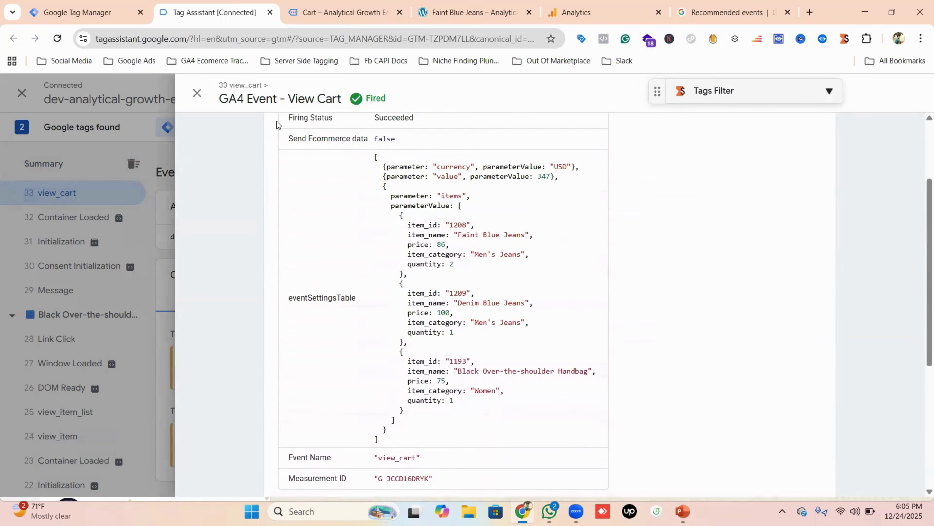
click(196, 96)
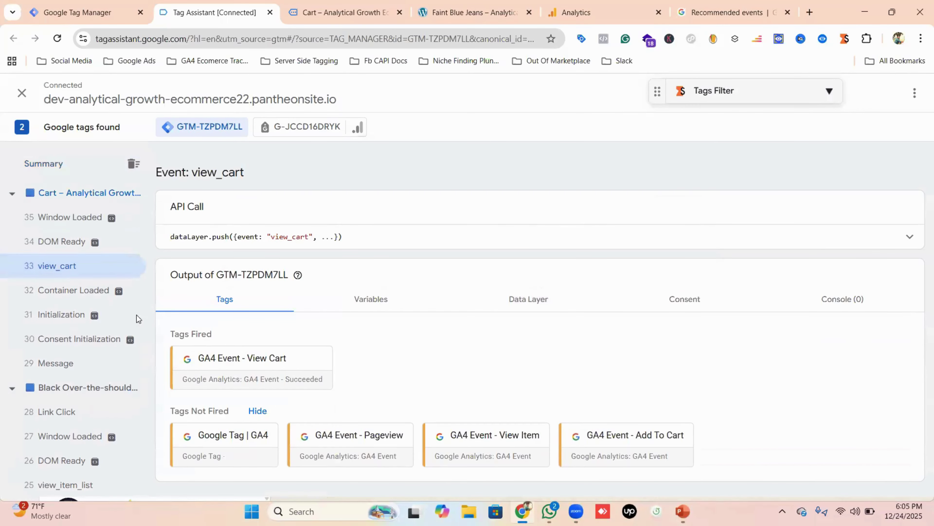
Step: Review the variable values of the view_cart event, including DLV - Currency, DLV - Items, DLV - Value and Modified Item Array
click(371, 299)
scroll(392, 322, down, 2)
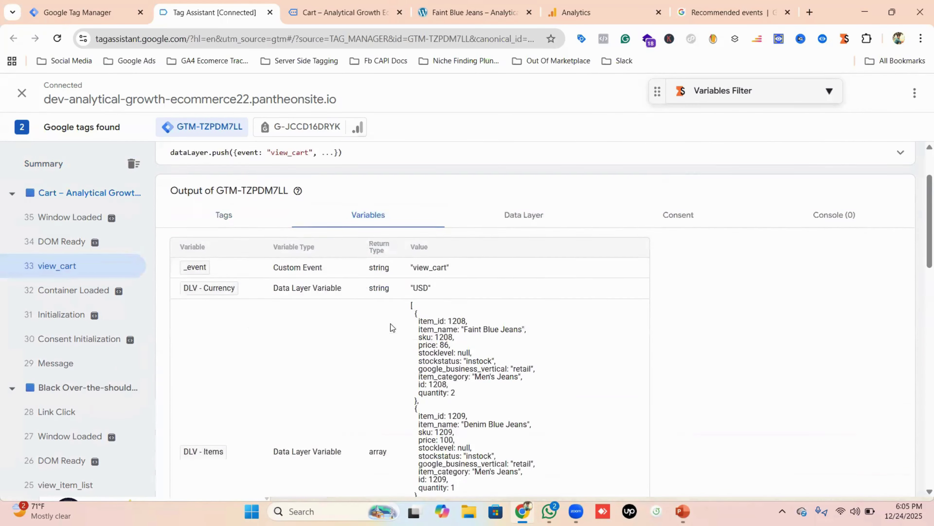
scroll(392, 326, down, 1)
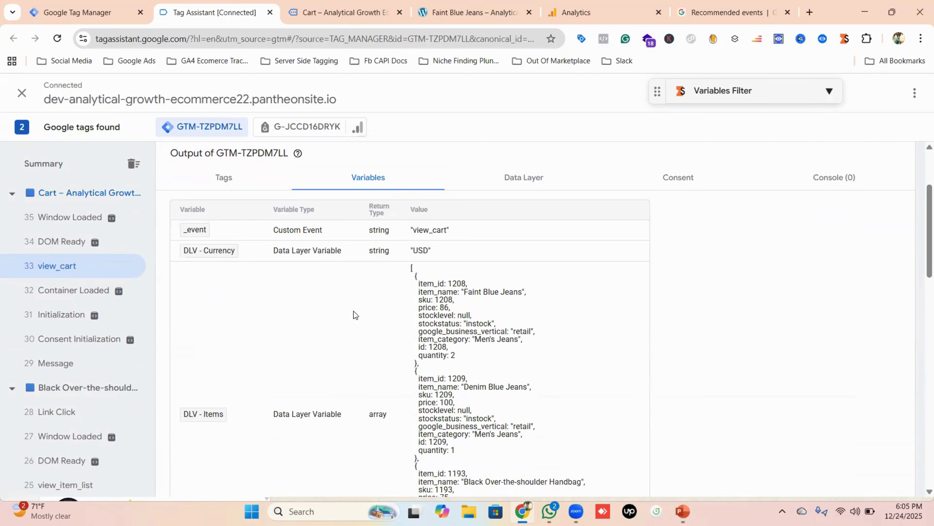
scroll(342, 364, down, 2)
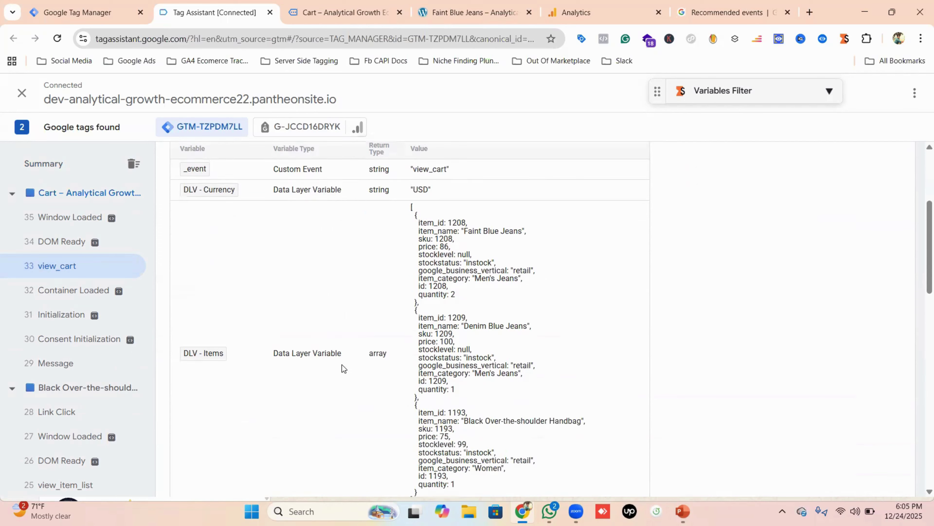
scroll(473, 369, down, 5)
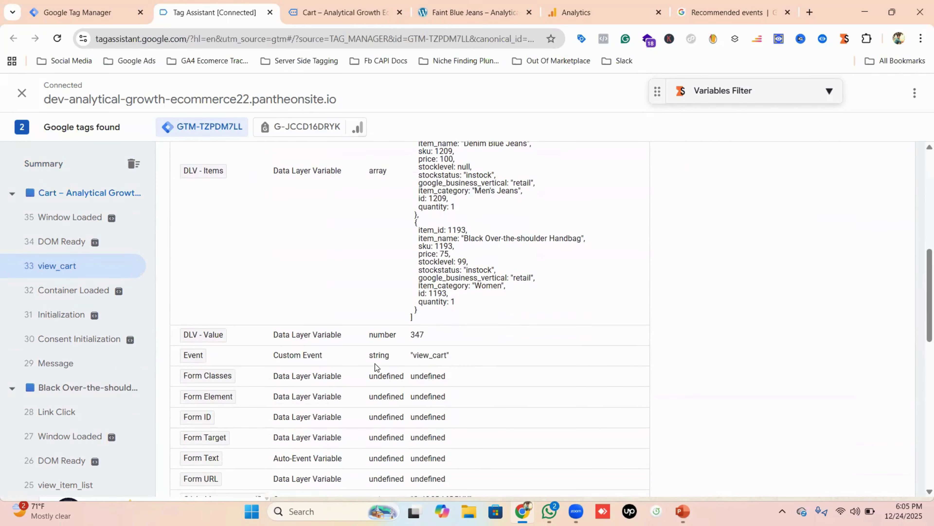
scroll(334, 382, down, 8)
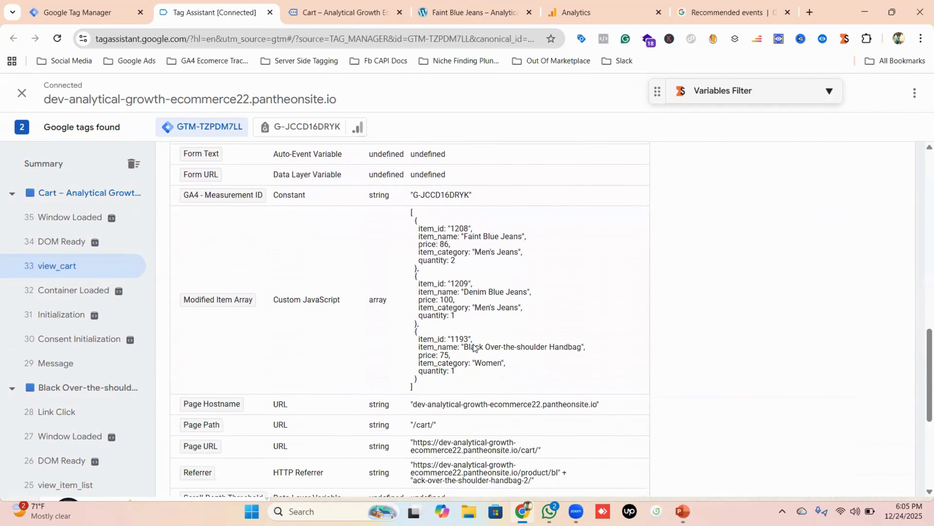
scroll(476, 347, down, 7)
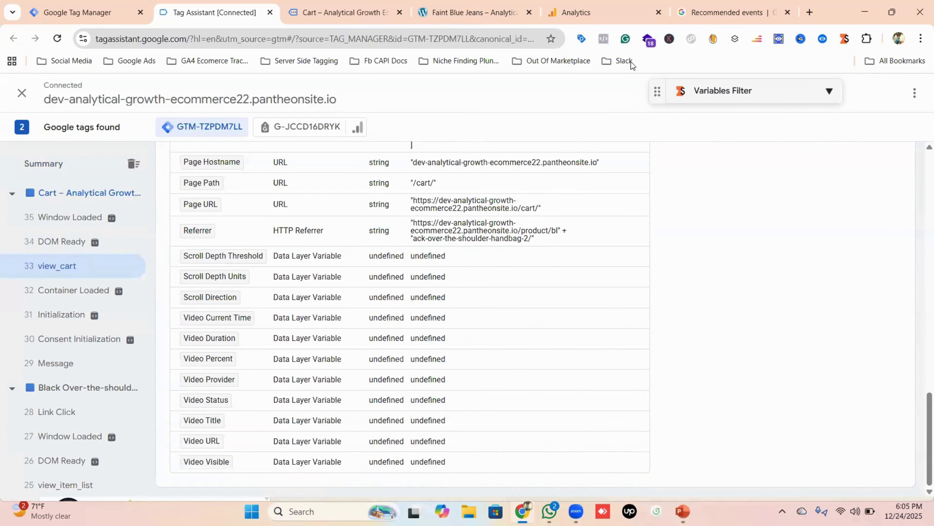
Step: Switch to Analytics DebugView and check the currency and value parameters of the view_cart event
click(587, 12)
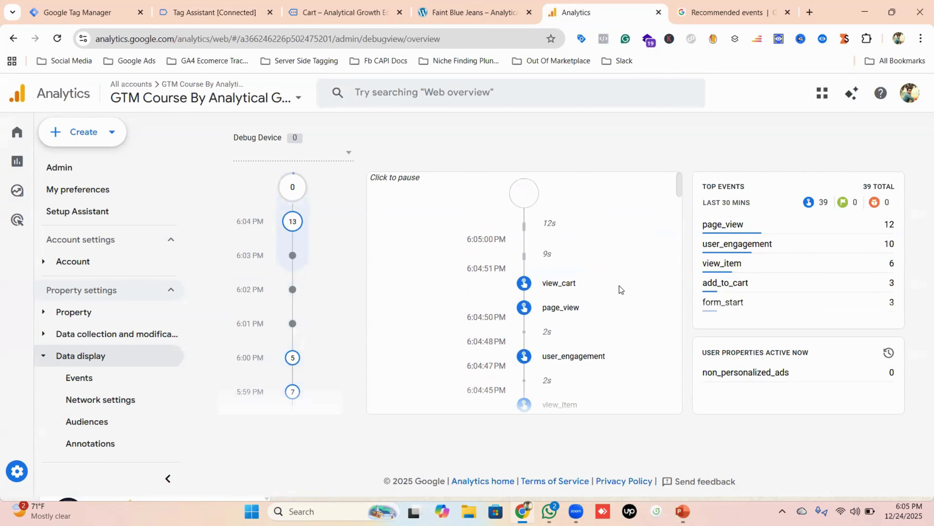
click(560, 284)
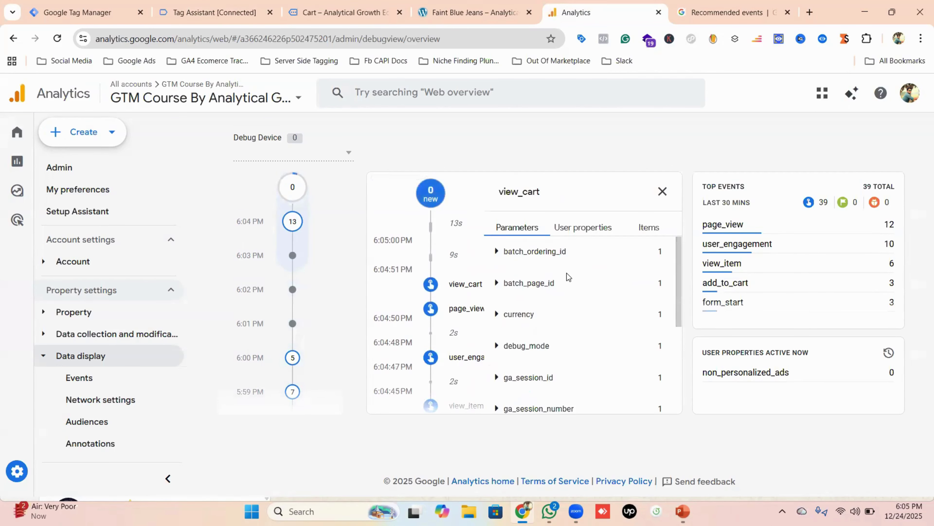
scroll(568, 277, down, 2)
click(523, 253)
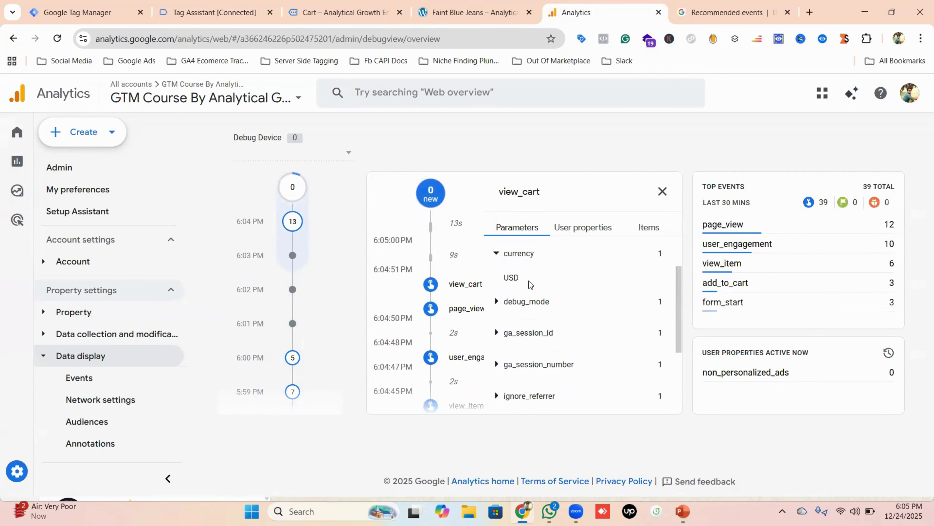
scroll(529, 283, down, 4)
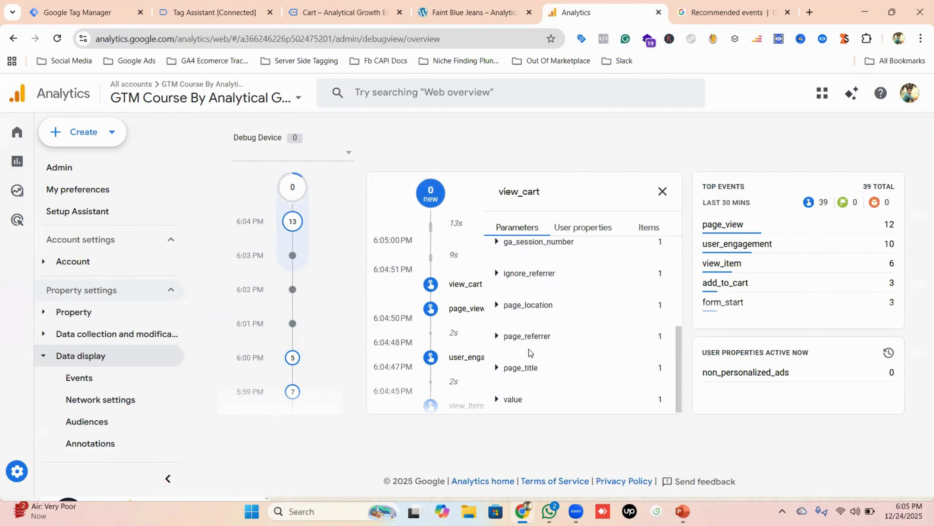
scroll(545, 369, down, 1)
click(569, 382)
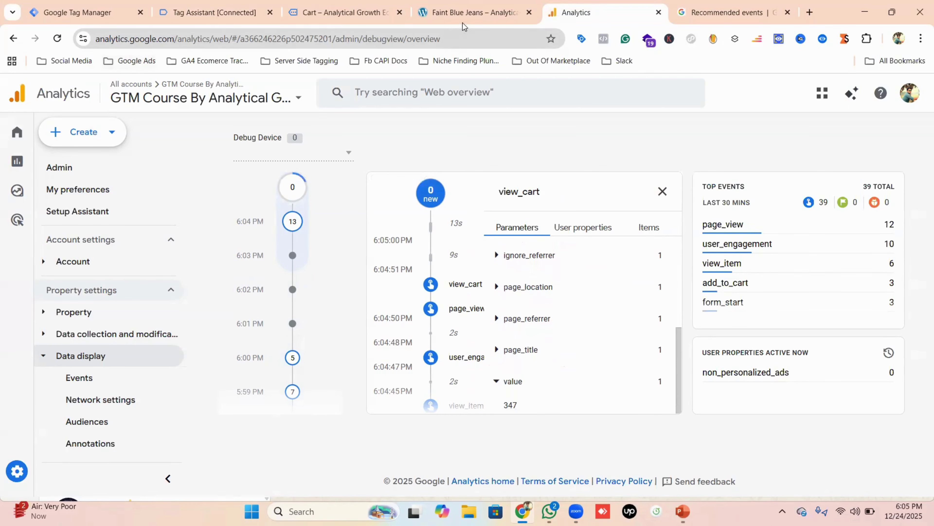
Step: Compare the event value with the cart totals on the store's Cart page, then return to DebugView
click(362, 13)
scroll(625, 221, down, 7)
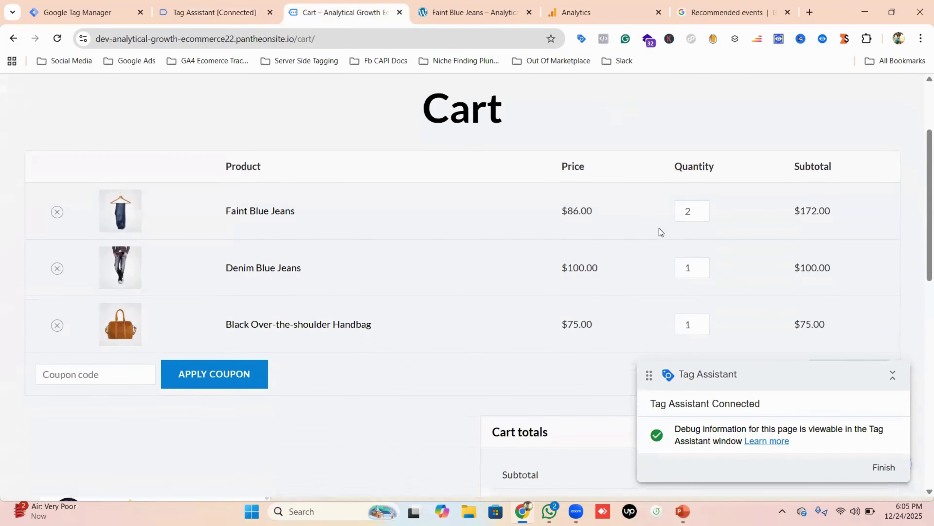
scroll(749, 267, down, 2)
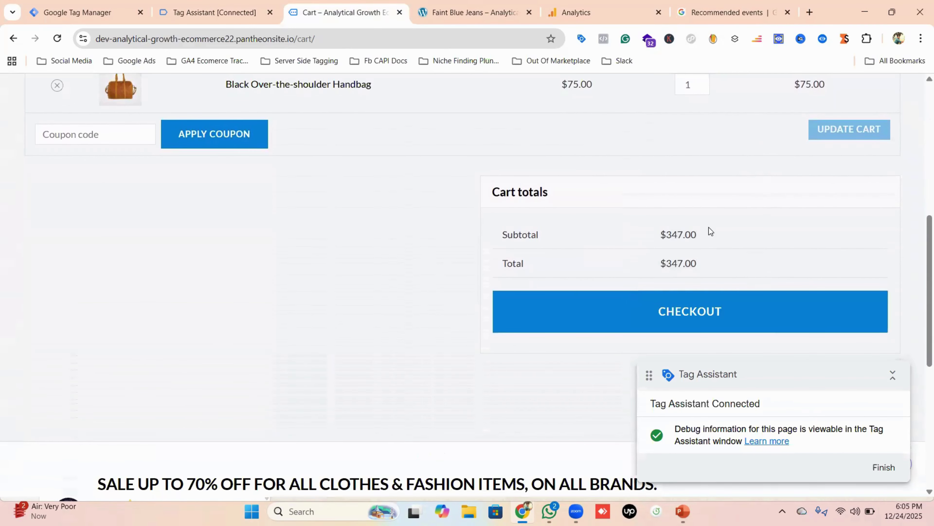
click(625, 12)
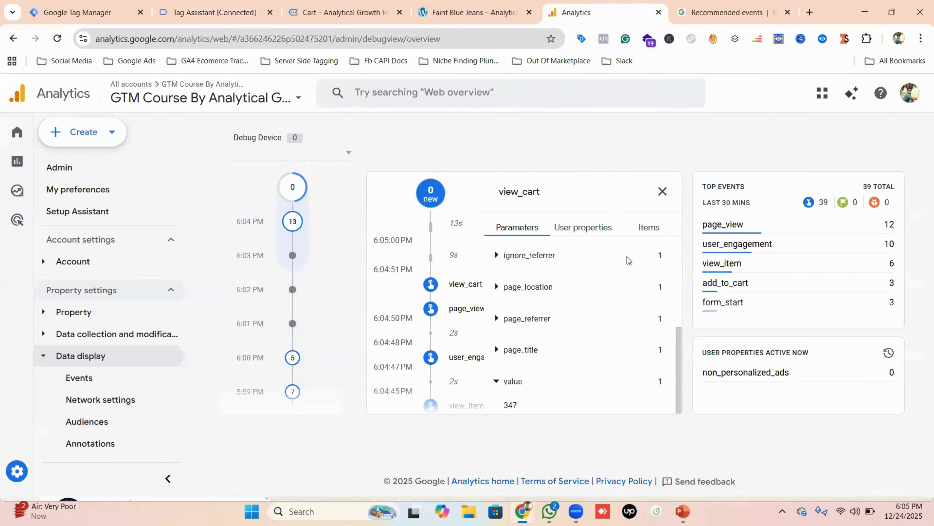
Step: Inspect the Faint Blue Jeans item data in the view_cart event, close the event details and return to Google Tag Manager
click(648, 227)
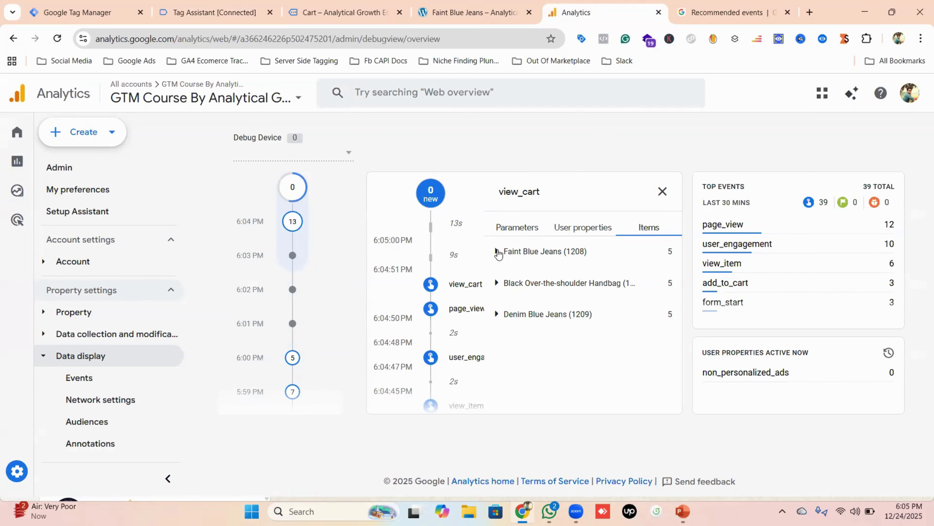
click(498, 252)
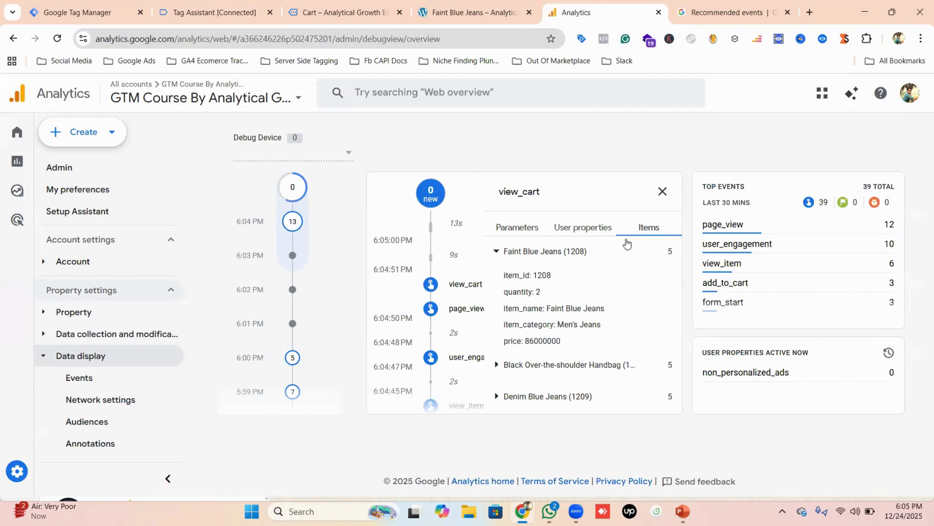
click(663, 191)
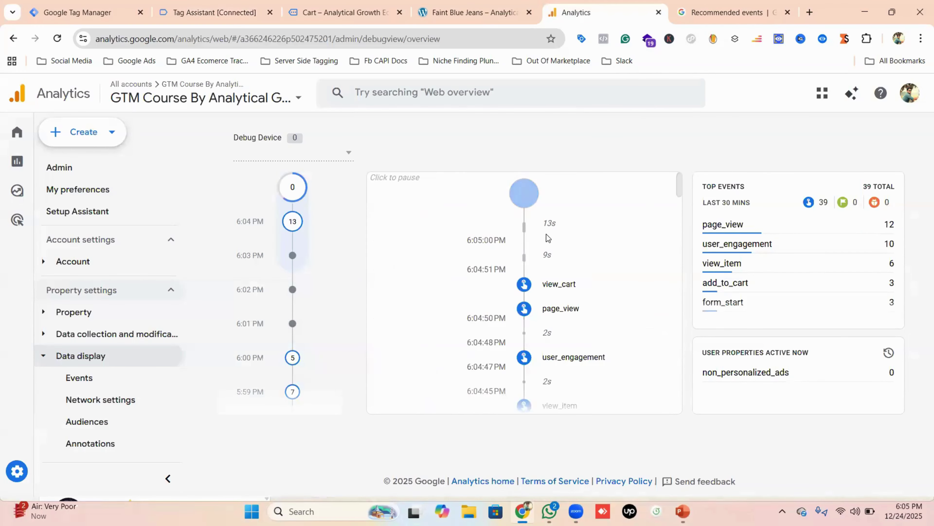
scroll(630, 283, down, 3)
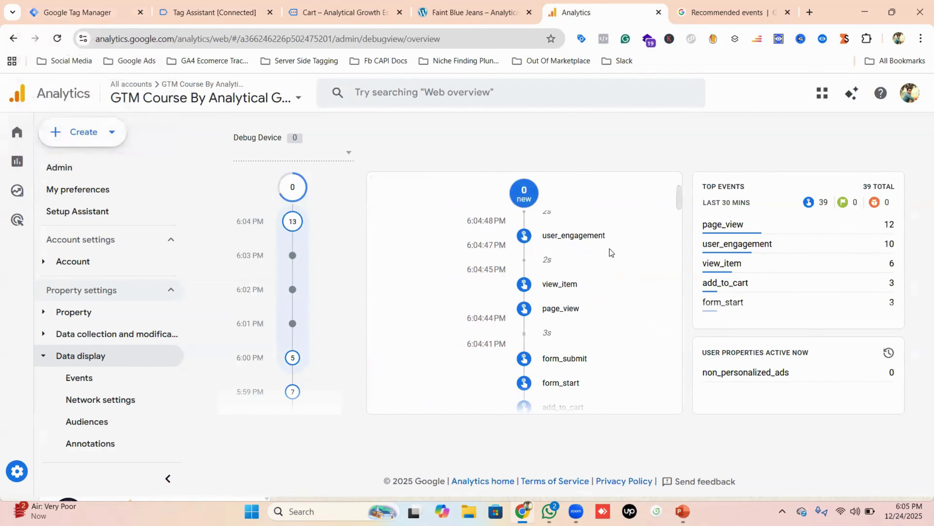
click(88, 14)
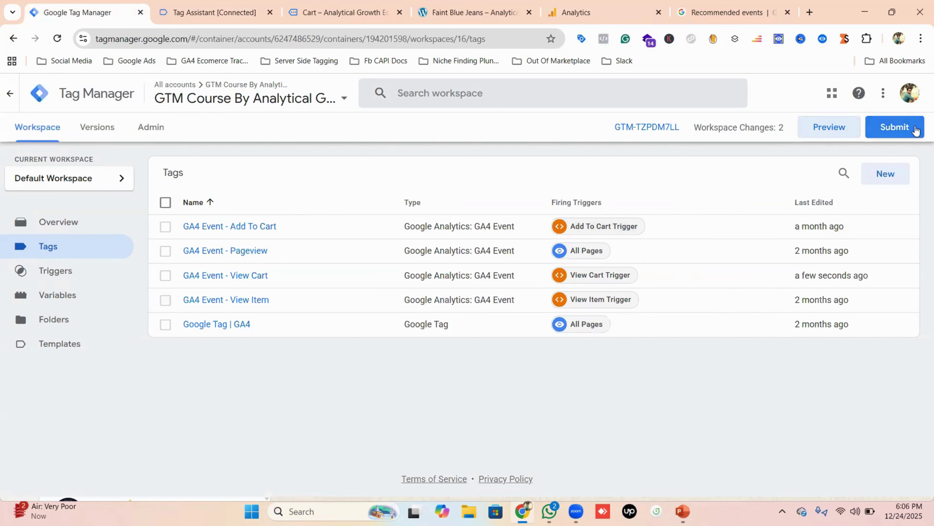
Step: Start submitting the workspace changes and name the version "GA4 View Cart Event Configuration"
click(895, 127)
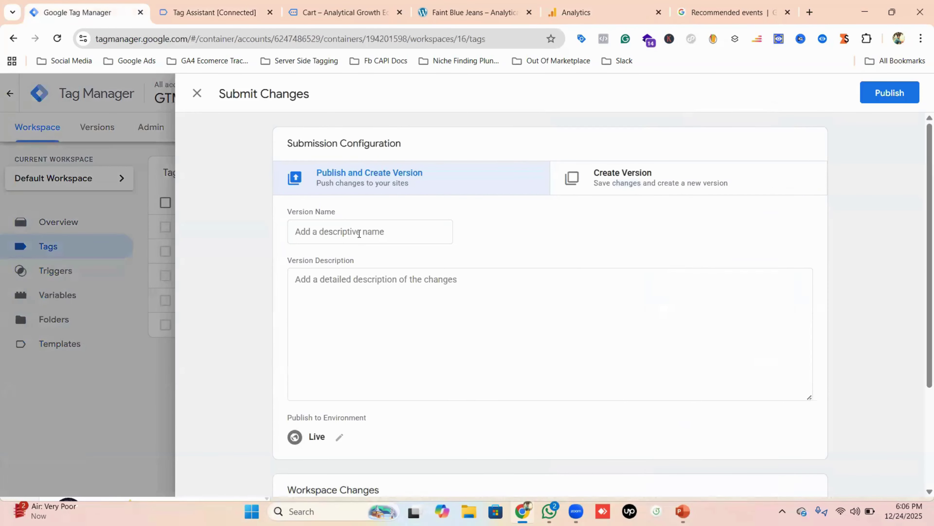
click(358, 232)
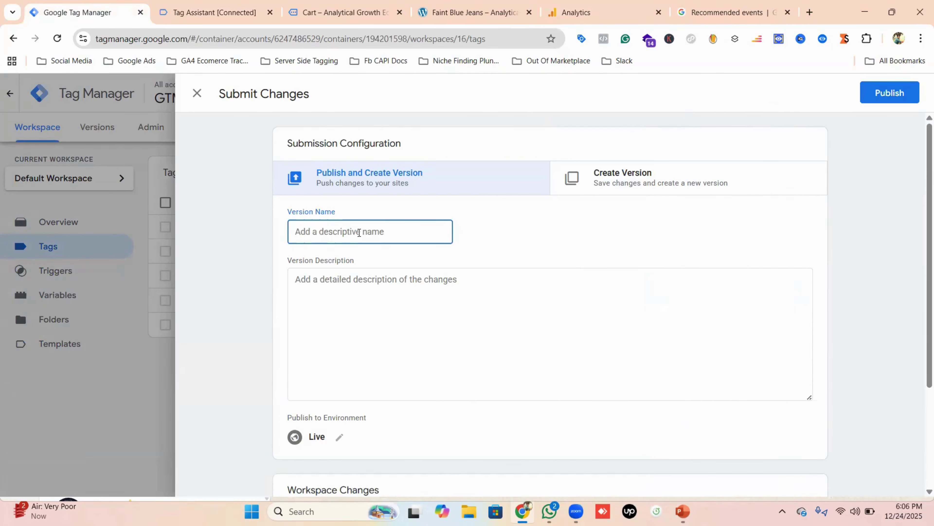
text(GA4 Vi)
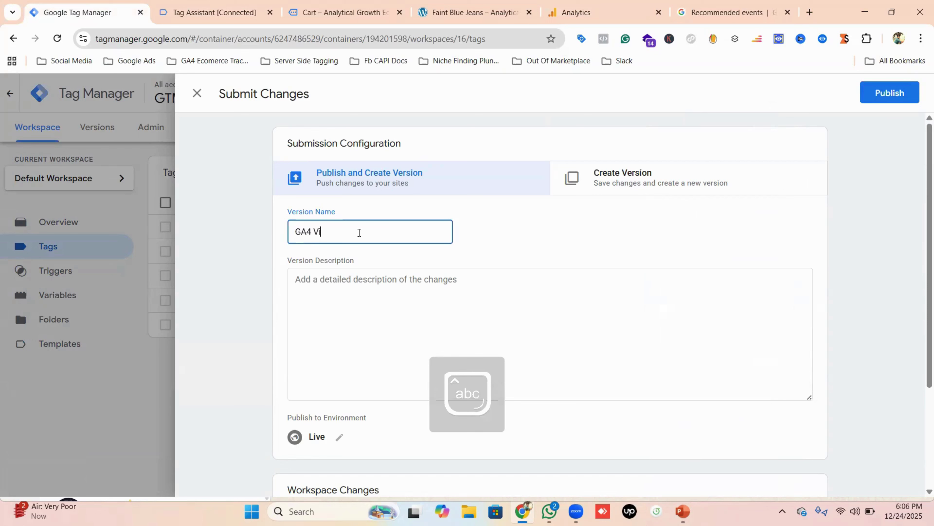
text(ew C)
key(Caps_Lock)
text(art Event Configuration)
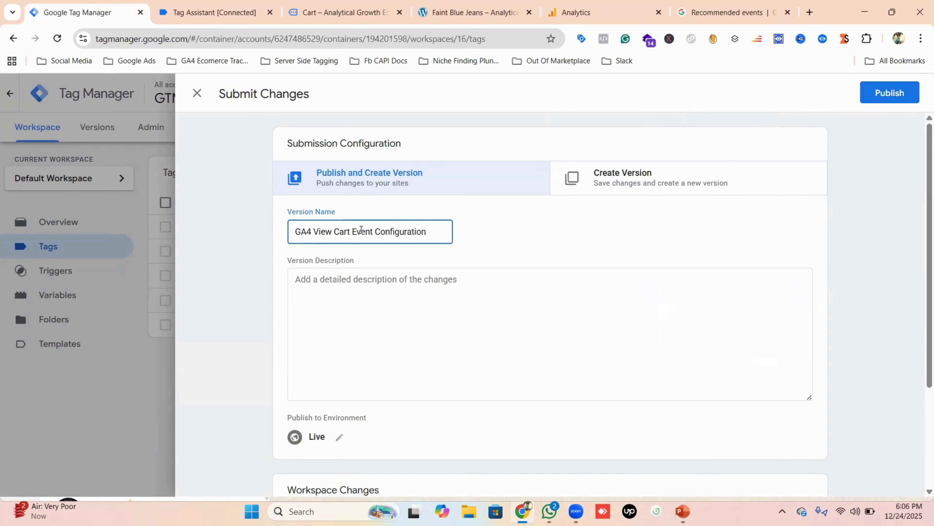
Step: Reuse the version name as the version description, publish the version to the Live environment and close its summary
double_click(360, 230)
triple_click(361, 230)
key(ctrl+c)
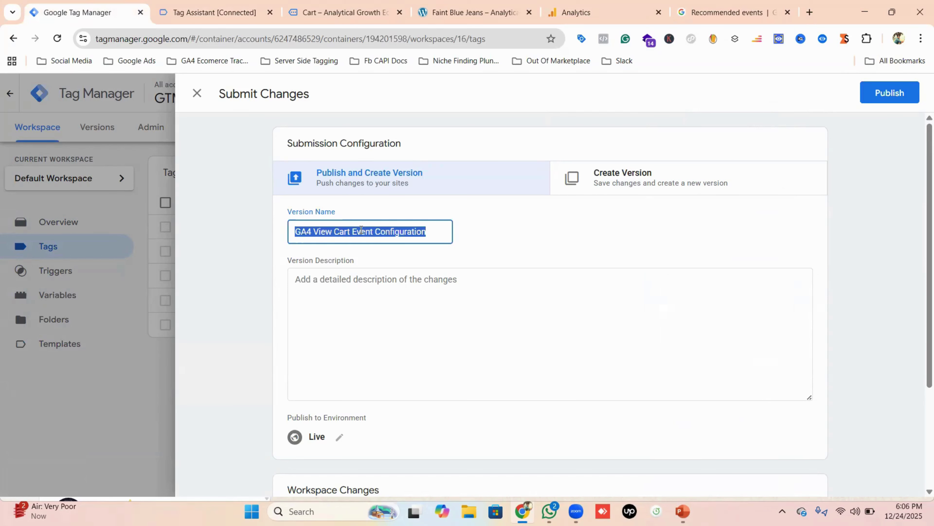
click(357, 293)
key(ctrl+v)
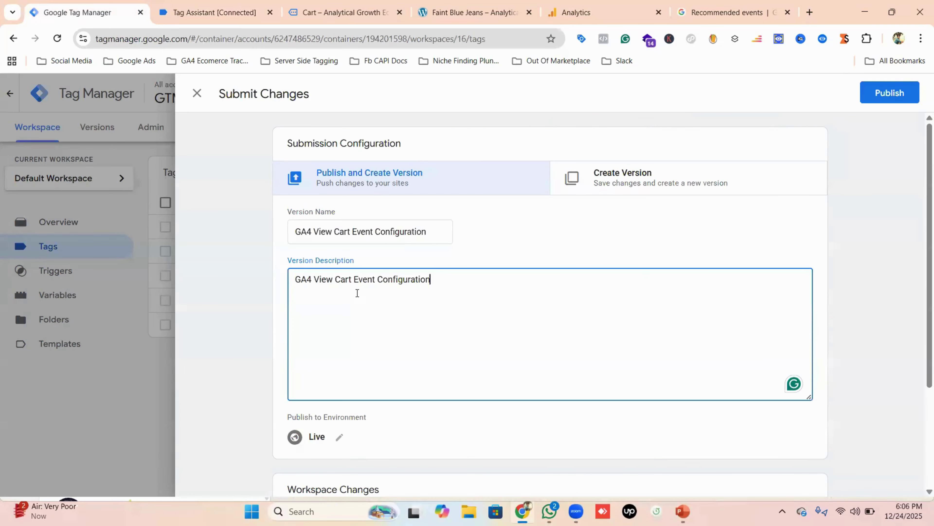
click(890, 86)
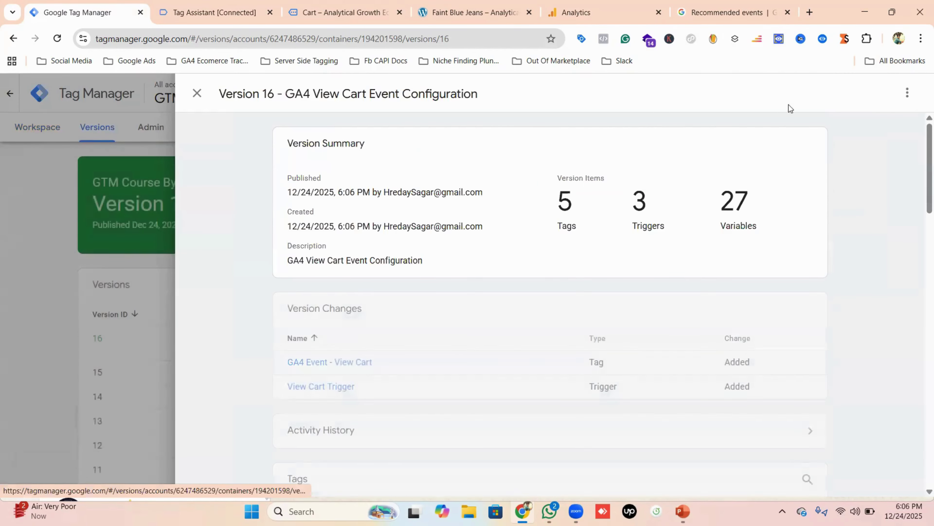
click(197, 94)
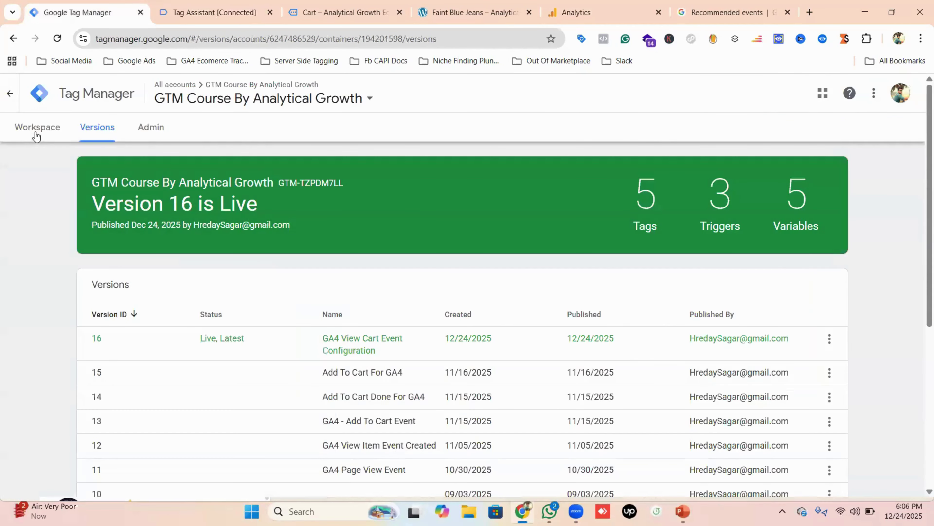